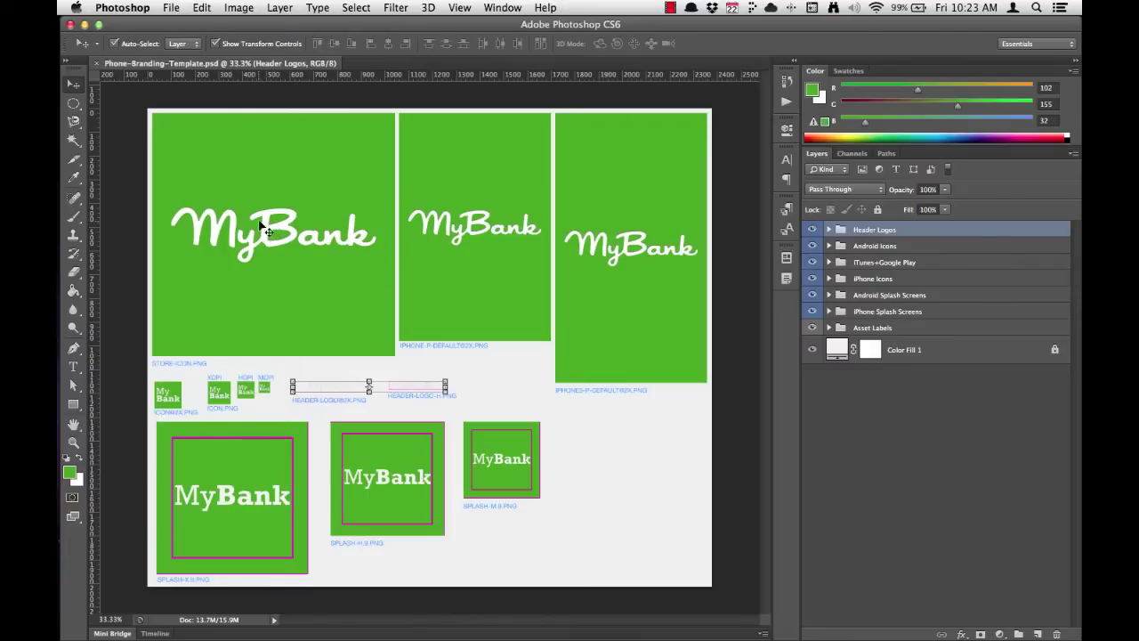
Duplicate the MyBank script logo on the iphone5-p-default.png splash screen
{"action": "left_click", "coordinate": [180, 398]}
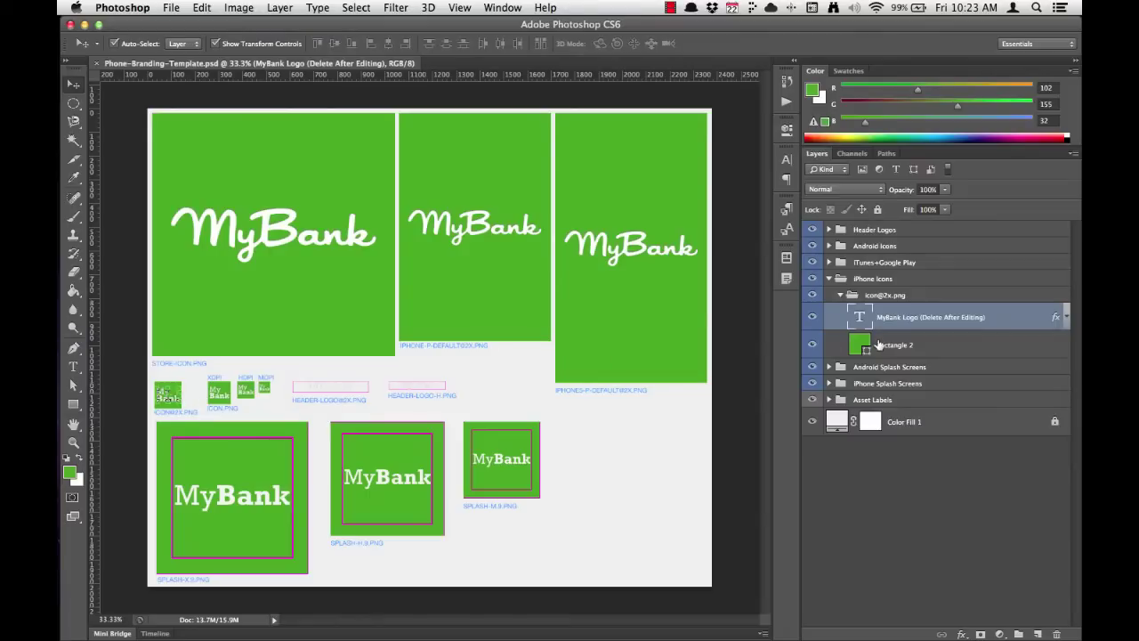
{"action": "left_click", "coordinate": [940, 346]}
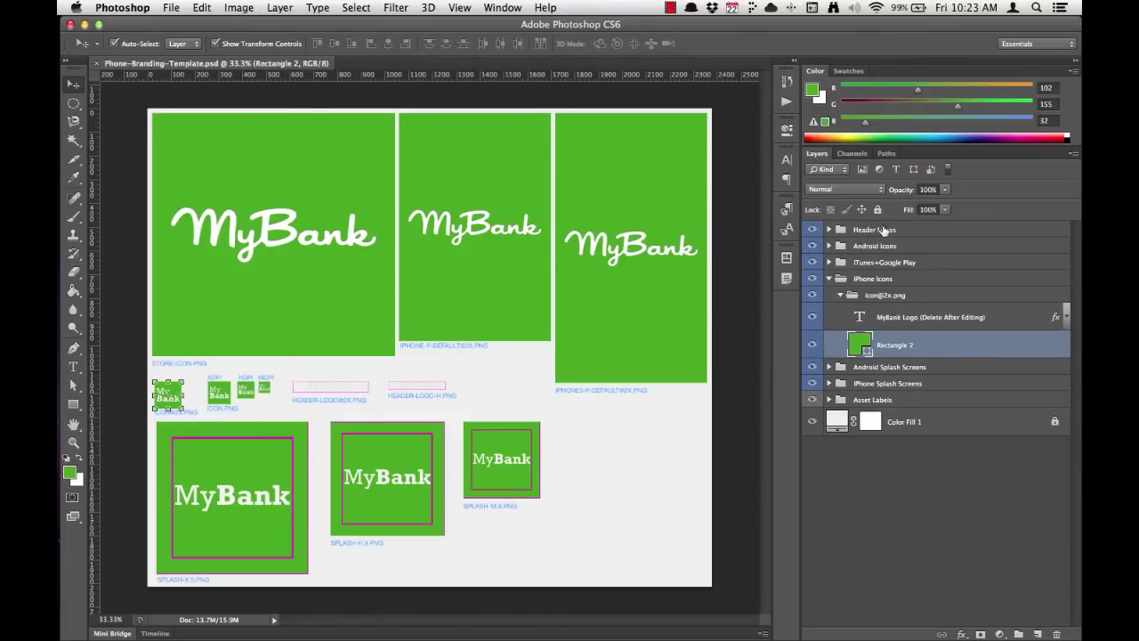
{"action": "left_click", "coordinate": [632, 248]}
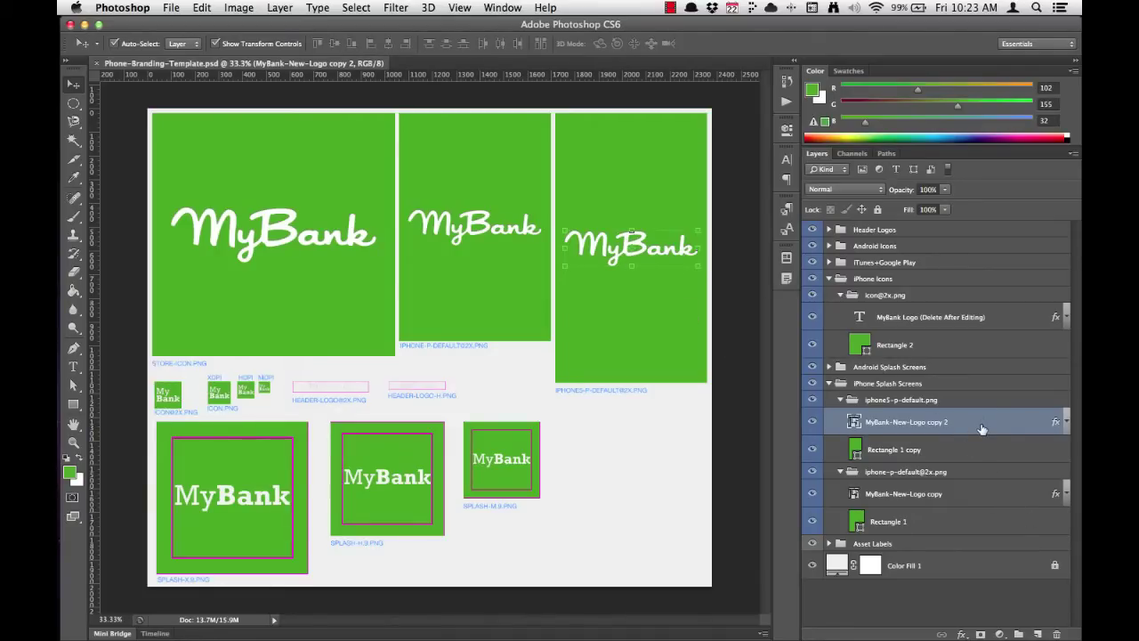
{"action": "key", "text": "super+j"}
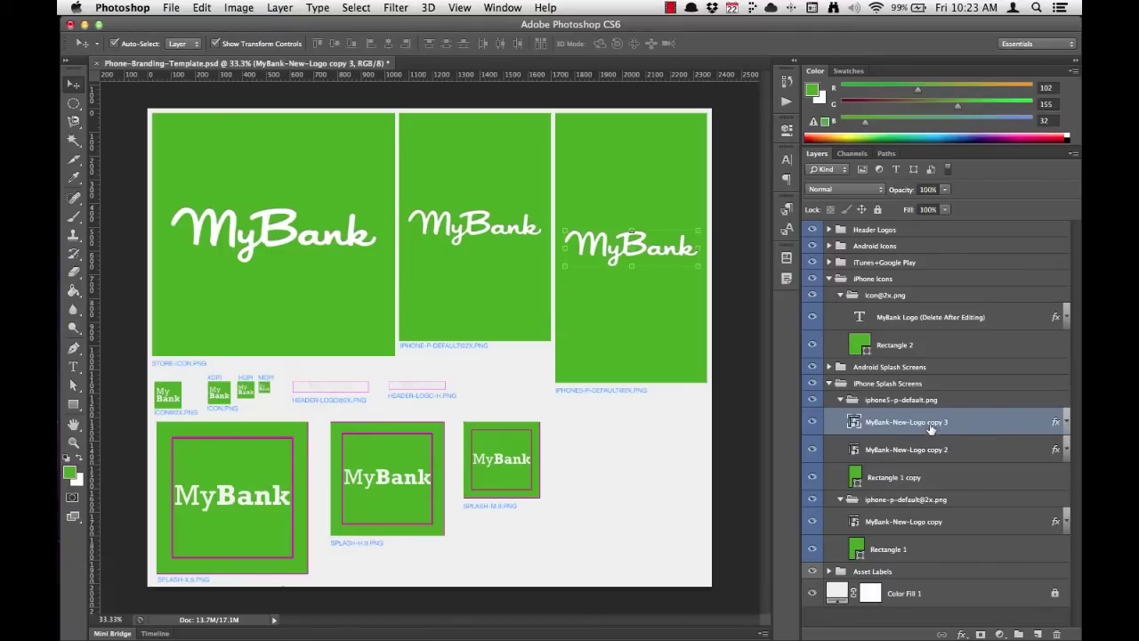
{"action": "left_click", "coordinate": [177, 395]}
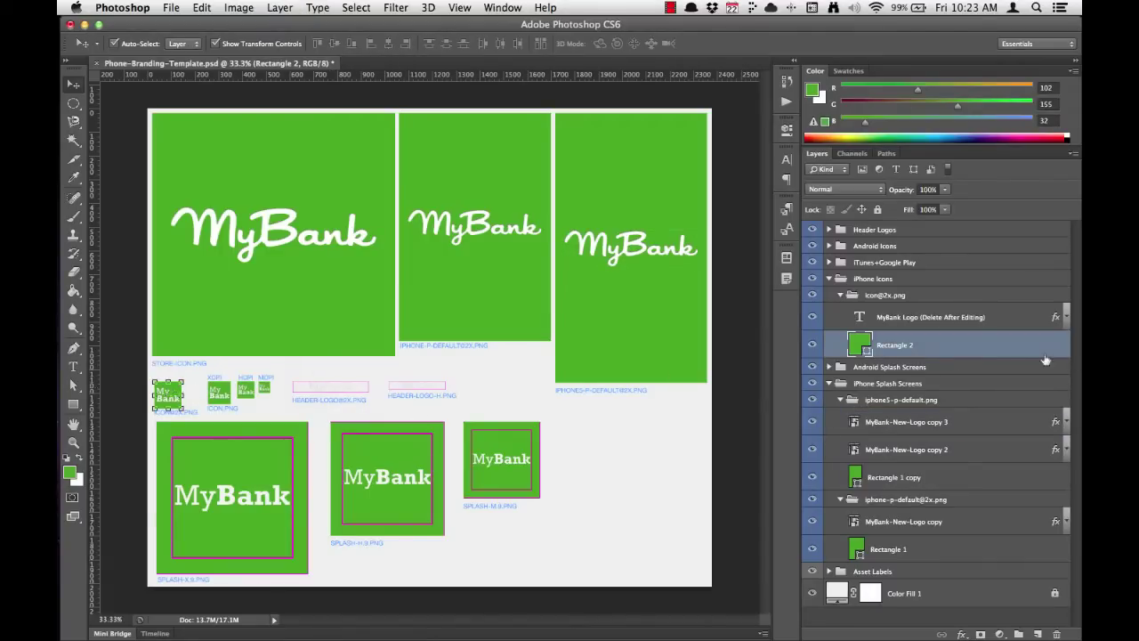
{"action": "left_click", "coordinate": [935, 423]}
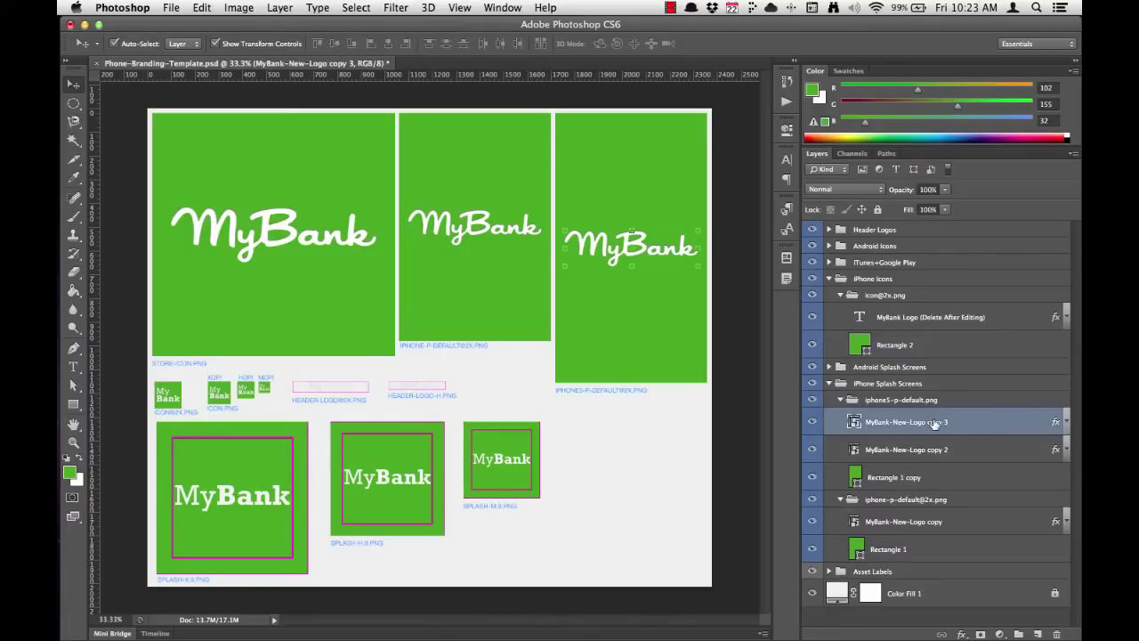
{"action": "left_click_drag", "start_coordinate": [932, 426], "coordinate": [931, 311]}
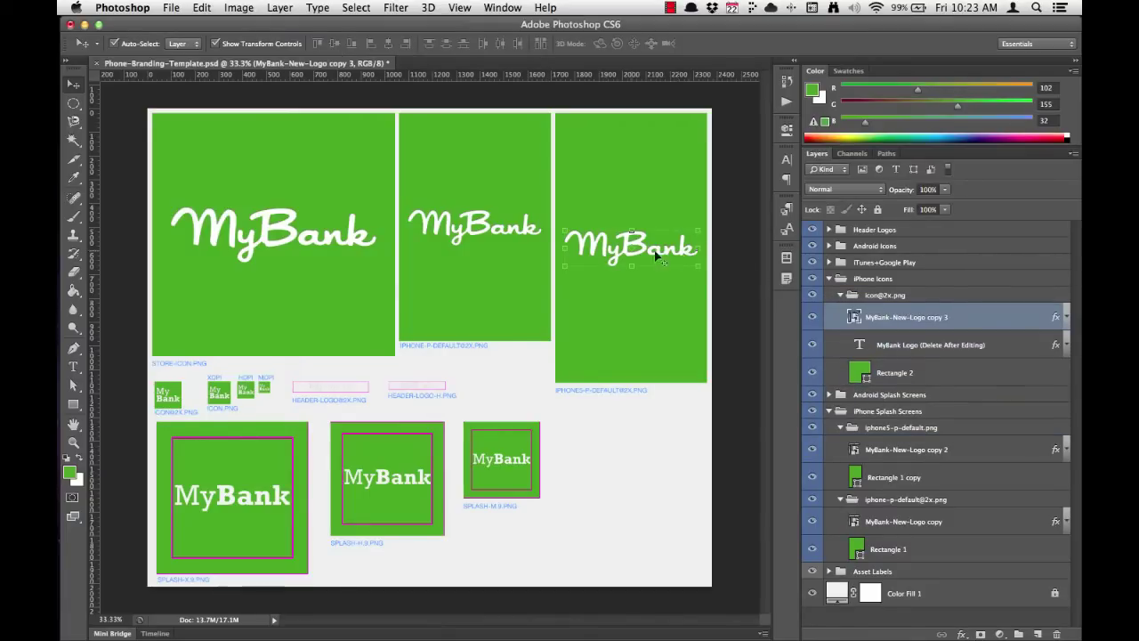
{"action": "left_click_drag", "start_coordinate": [594, 248], "coordinate": [178, 392]}
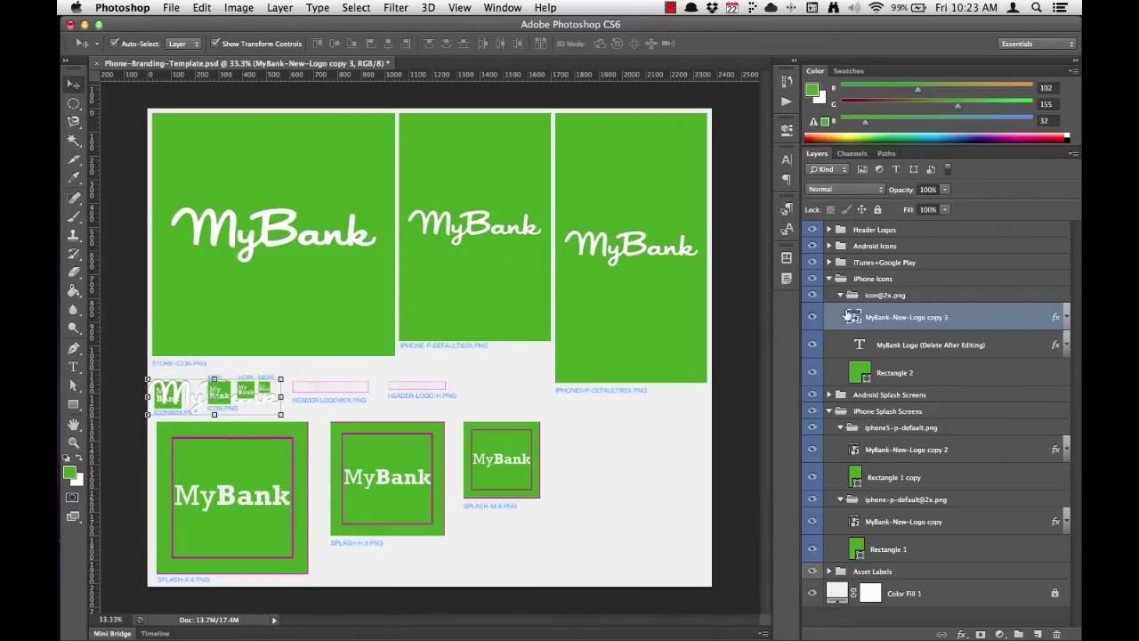
{"action": "left_click", "coordinate": [828, 411]}
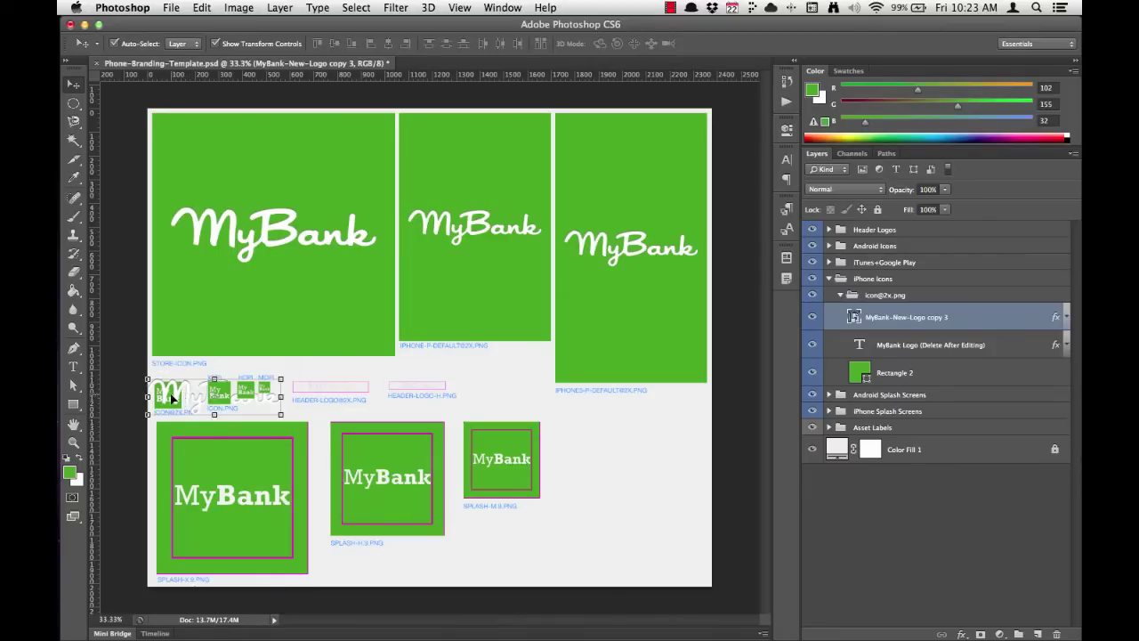
Scale the duplicated logo down proportionally around its centre to about 69%
{"action": "scroll", "coordinate": [171, 398], "scroll_direction": "up", "scroll_amount": 5}
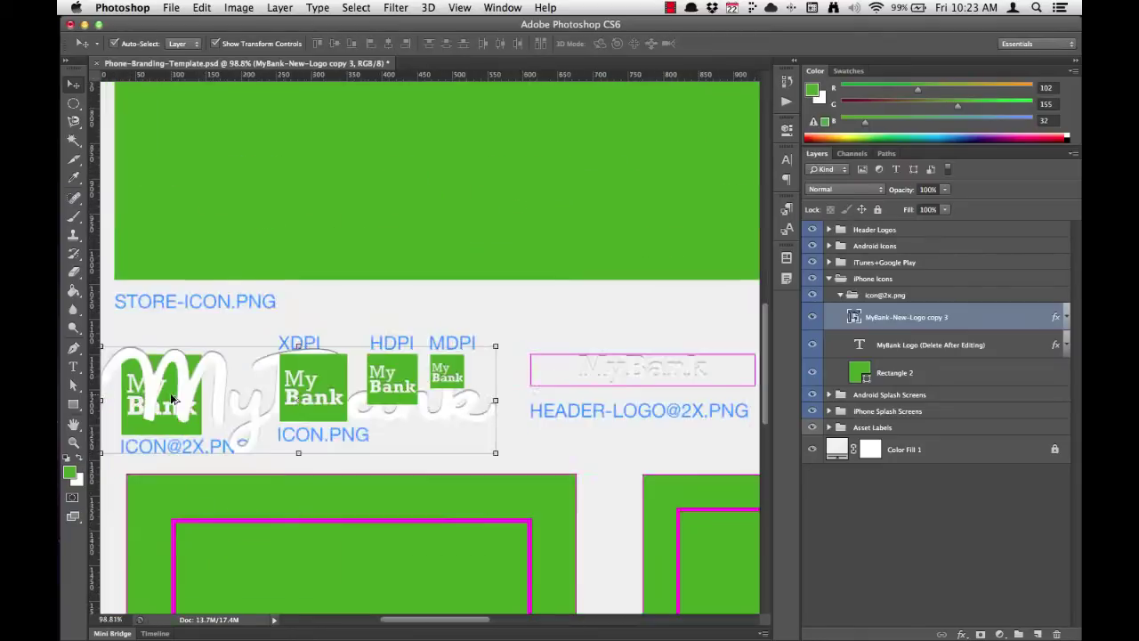
{"action": "scroll", "coordinate": [298, 383], "scroll_direction": "left", "scroll_amount": 3}
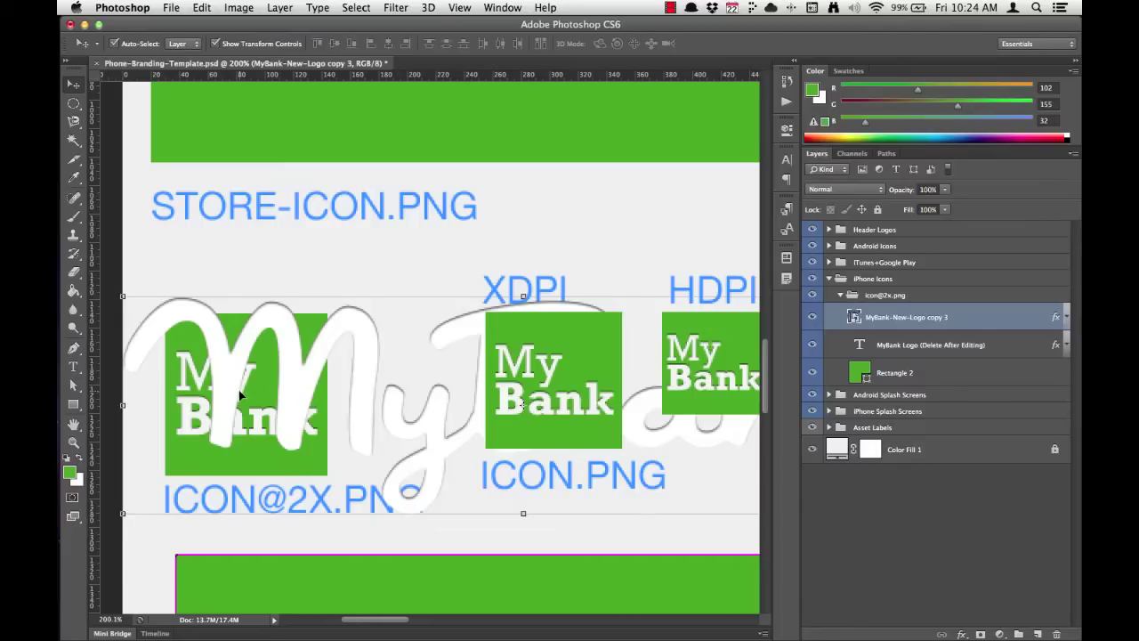
{"action": "scroll", "coordinate": [238, 395], "scroll_direction": "down", "scroll_amount": 4}
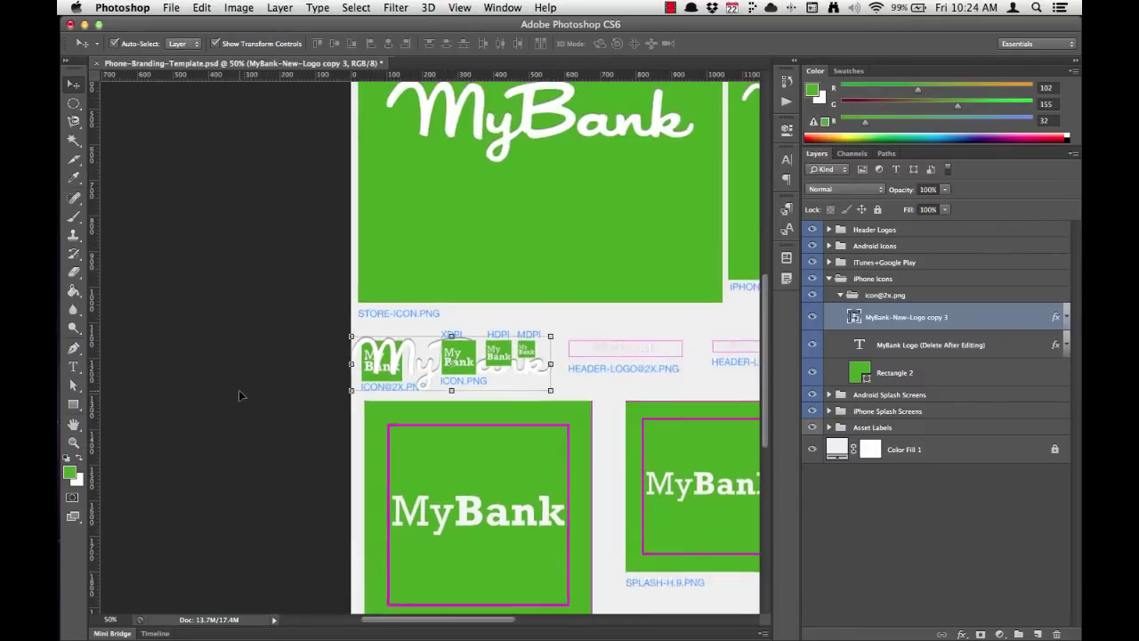
{"action": "scroll", "coordinate": [238, 395], "scroll_direction": "down", "scroll_amount": 1}
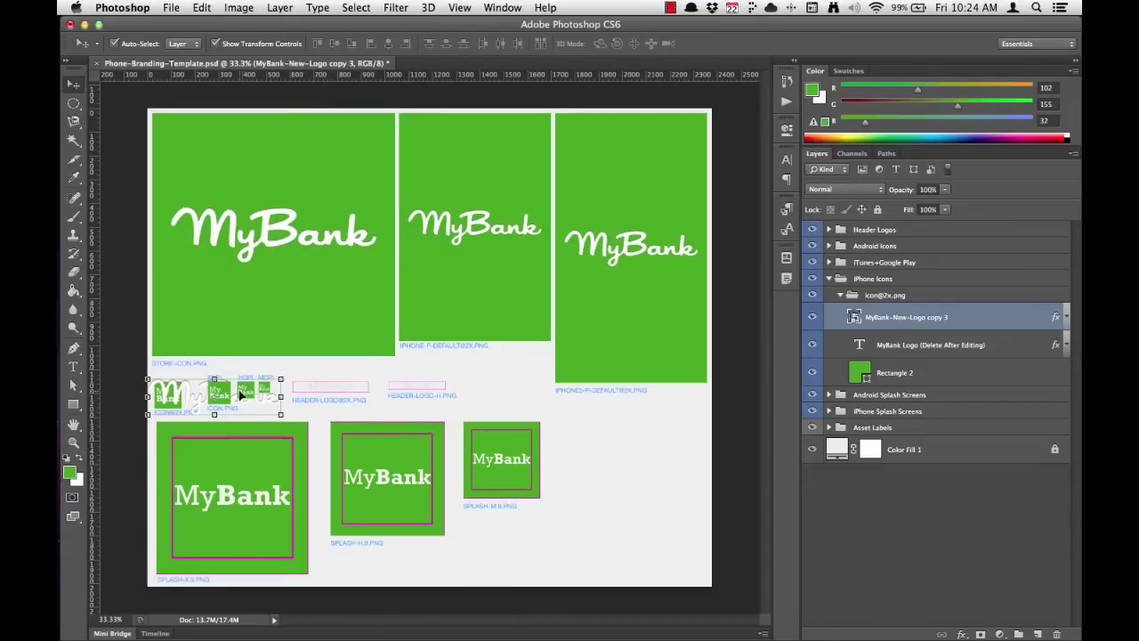
{"action": "scroll", "coordinate": [170, 391], "scroll_direction": "up", "scroll_amount": 5}
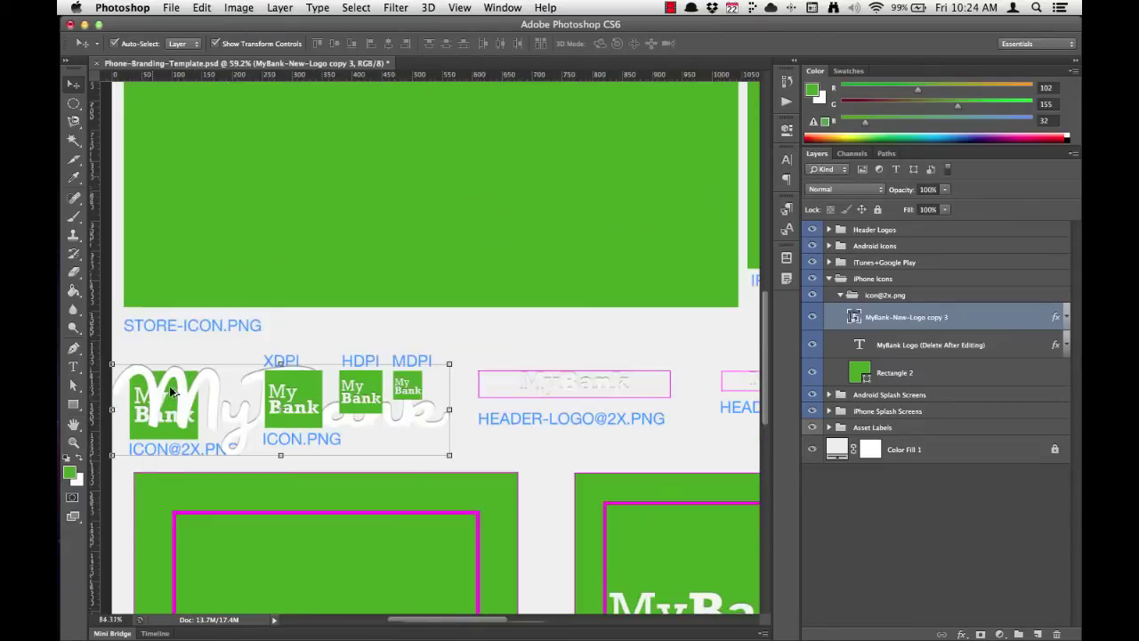
{"action": "scroll", "coordinate": [262, 413], "scroll_direction": "down", "scroll_amount": 3}
{"action": "scroll", "coordinate": [316, 416], "scroll_direction": "left", "scroll_amount": 5}
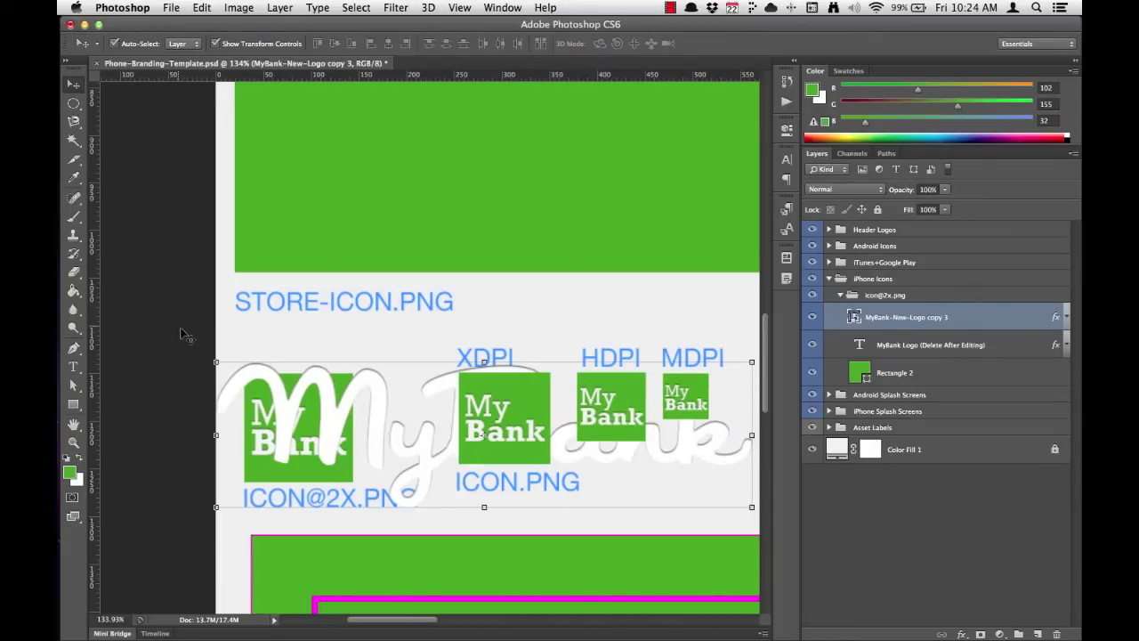
{"action": "left_click", "coordinate": [216, 363]}
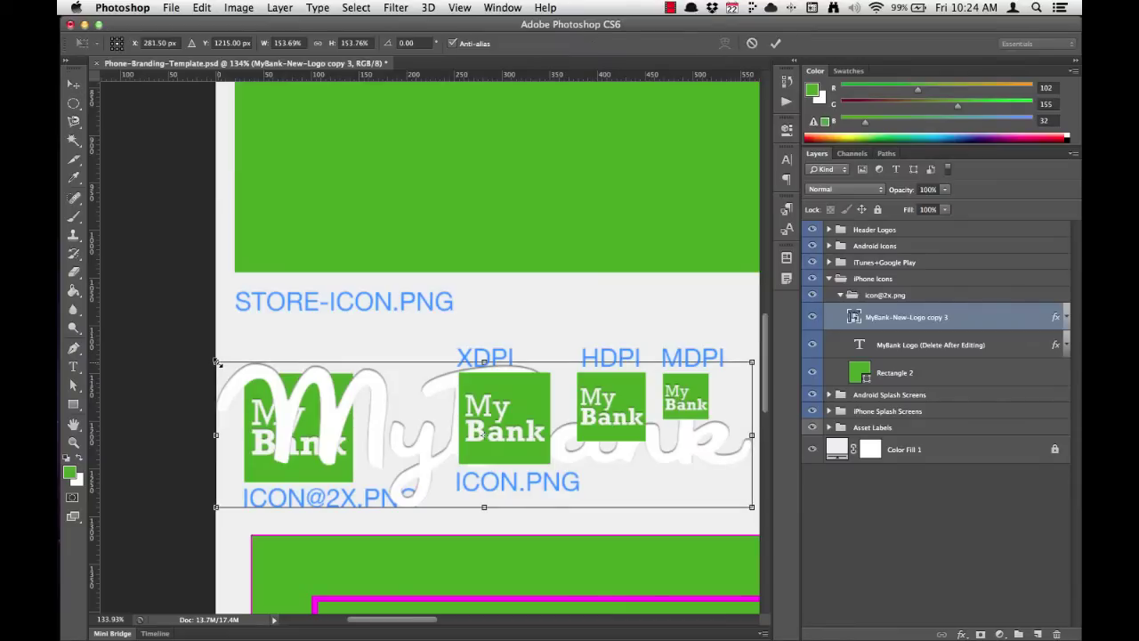
{"action": "left_click_drag", "start_coordinate": [217, 362], "coordinate": [363, 403]}
{"action": "key", "text": "Return"}
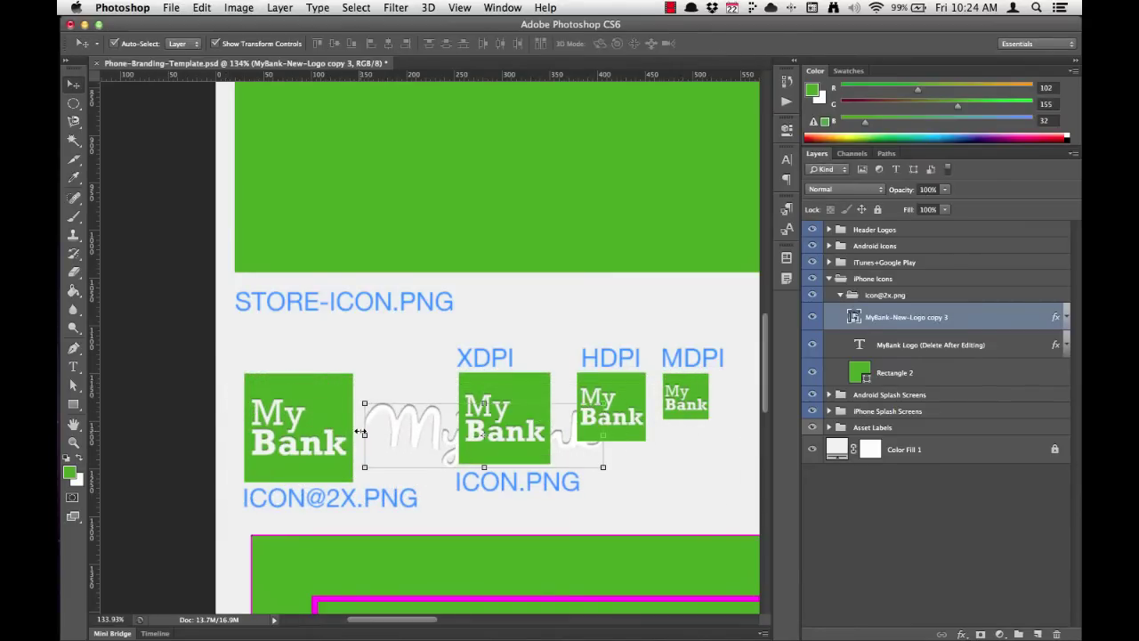
{"action": "left_click_drag", "start_coordinate": [419, 421], "coordinate": [239, 430]}
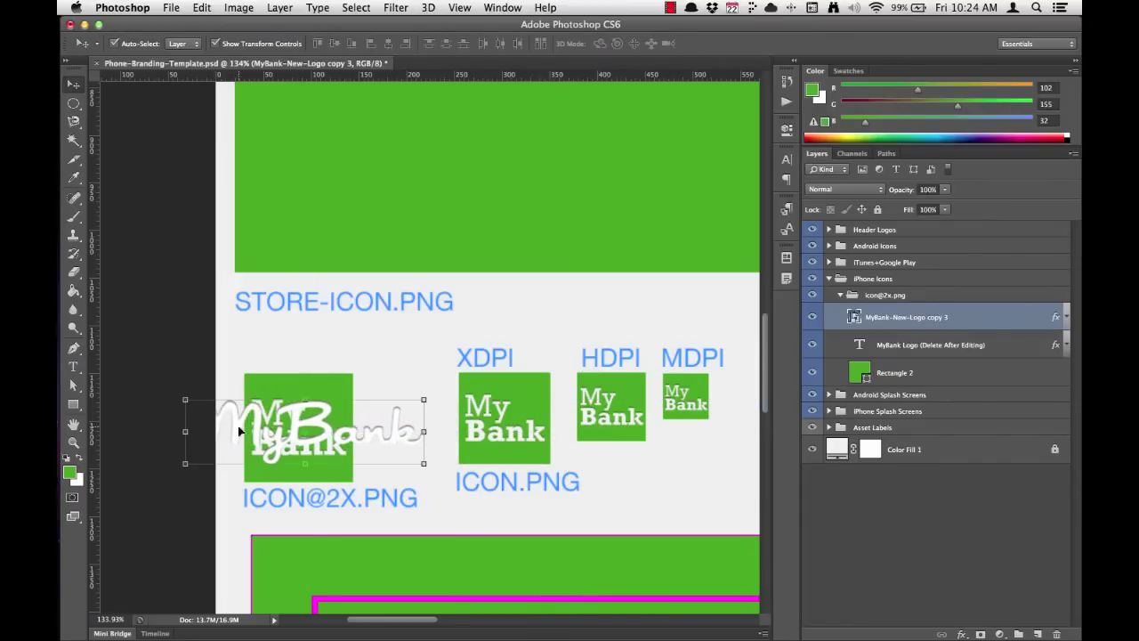
{"action": "left_click", "coordinate": [186, 399]}
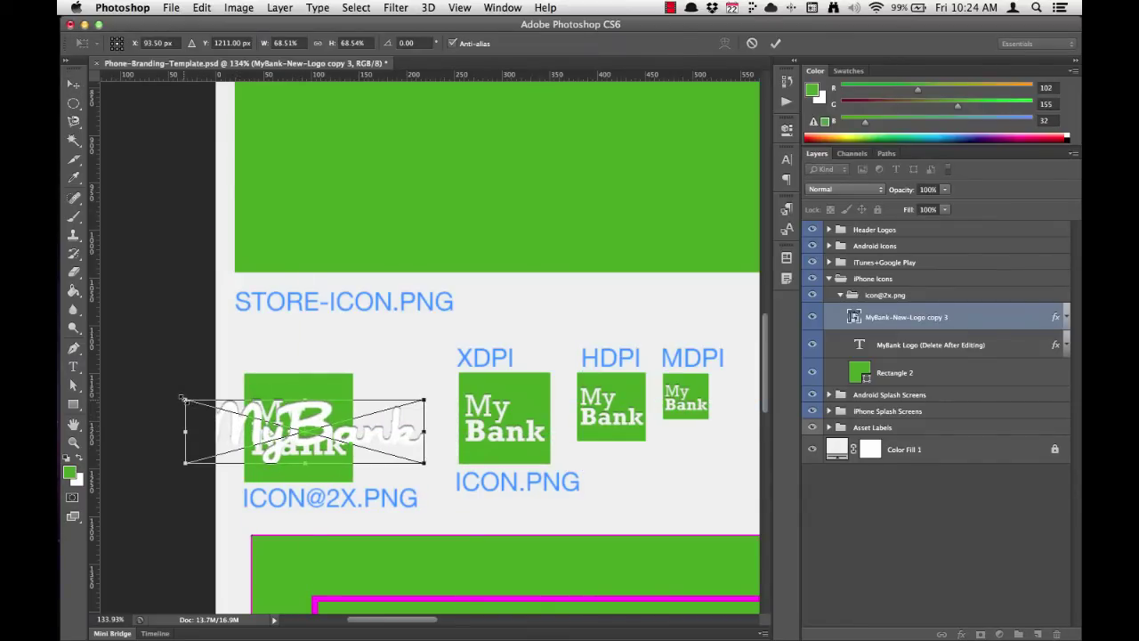
{"action": "left_click_drag", "start_coordinate": [184, 400], "coordinate": [246, 430]}
{"action": "key", "text": "Return"}
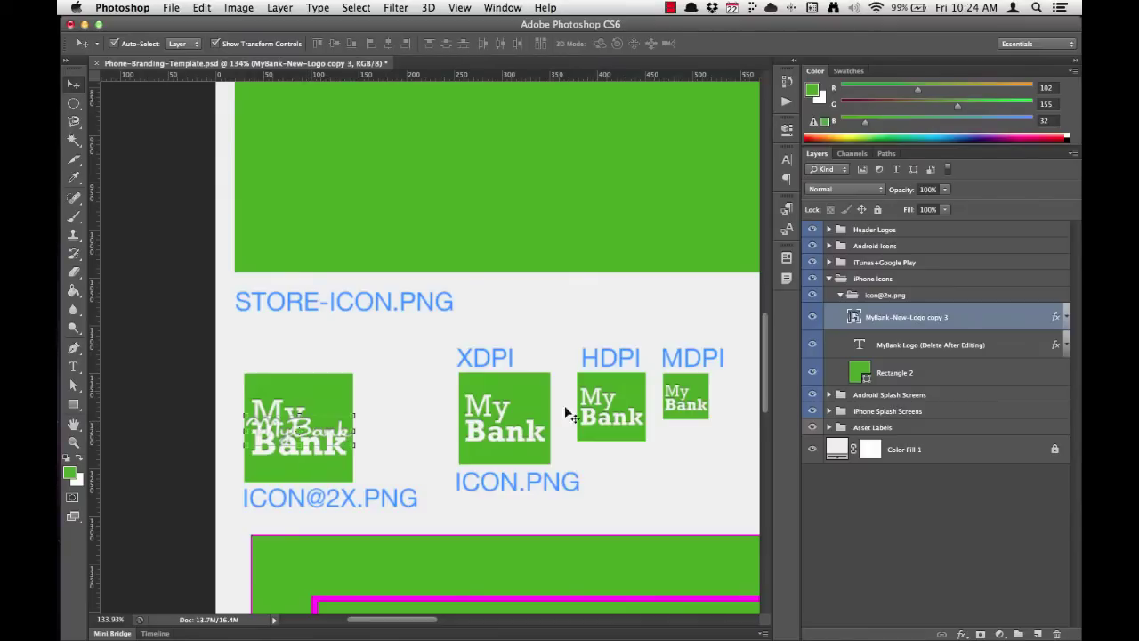
{"action": "left_click", "coordinate": [921, 349]}
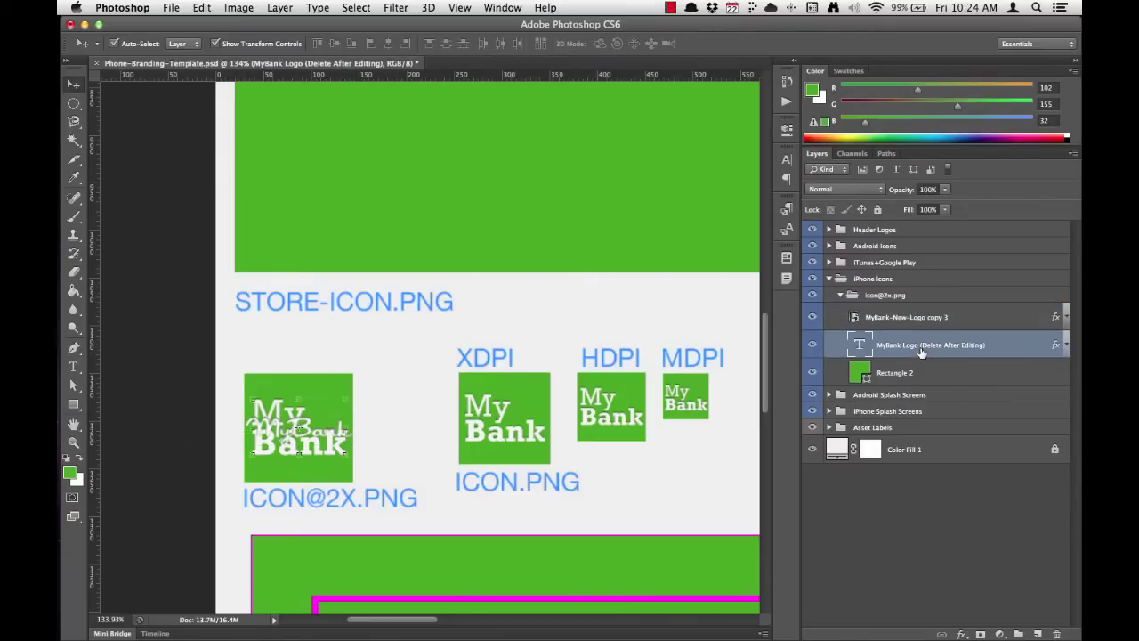
{"action": "key", "text": "Delete"}
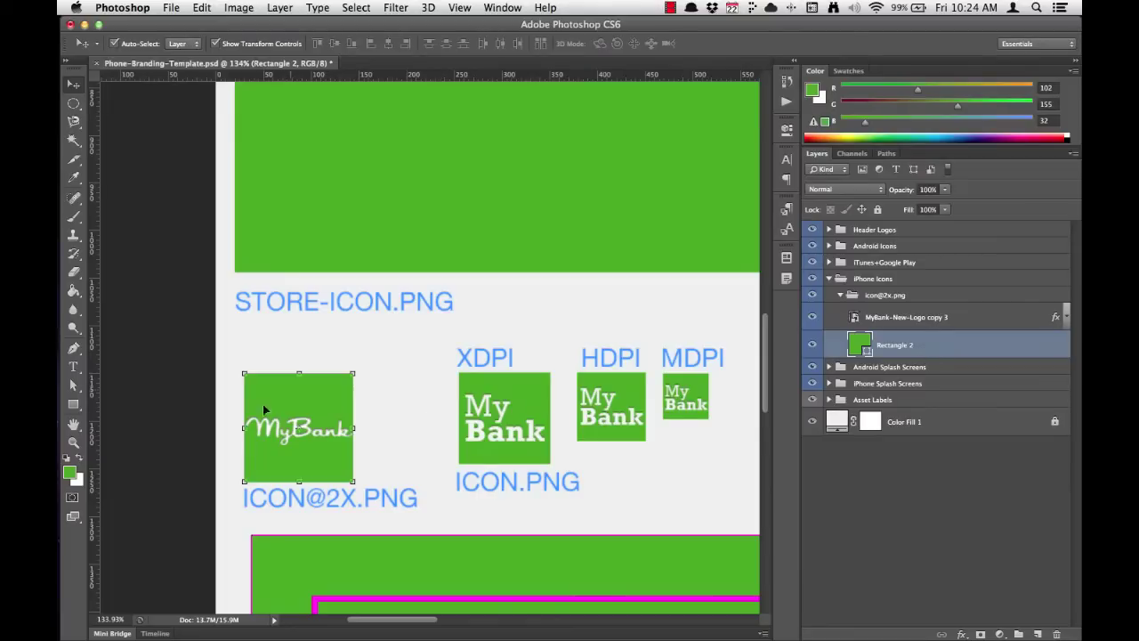
{"action": "left_click", "coordinate": [178, 395]}
{"action": "left_click", "coordinate": [276, 435]}
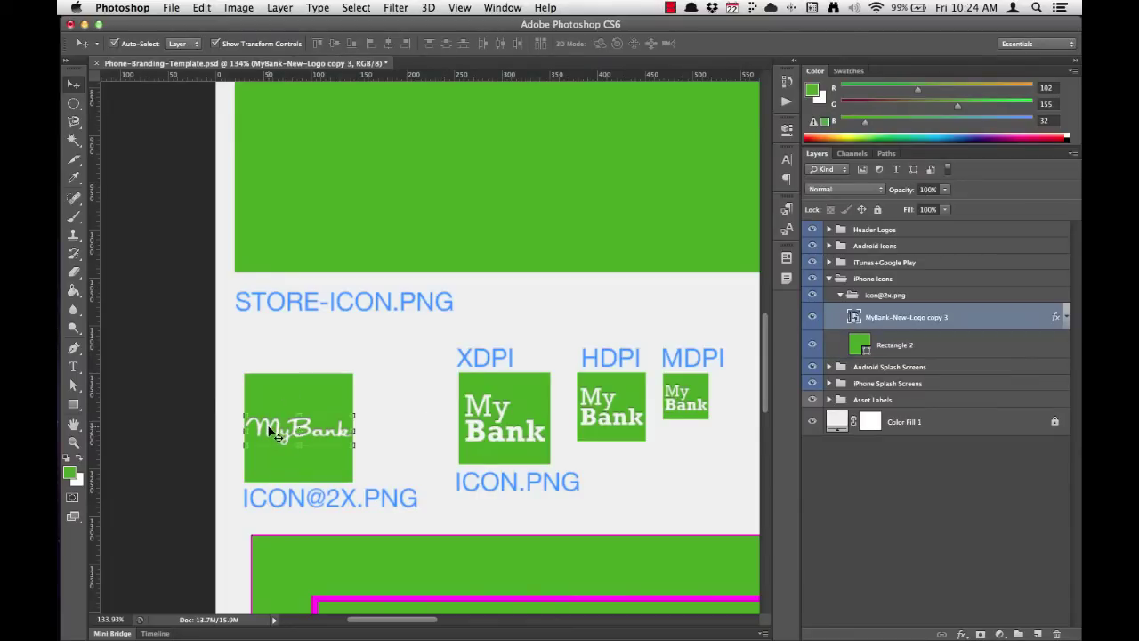
{"action": "key", "text": "super+h"}
{"action": "key", "text": "super+h"}
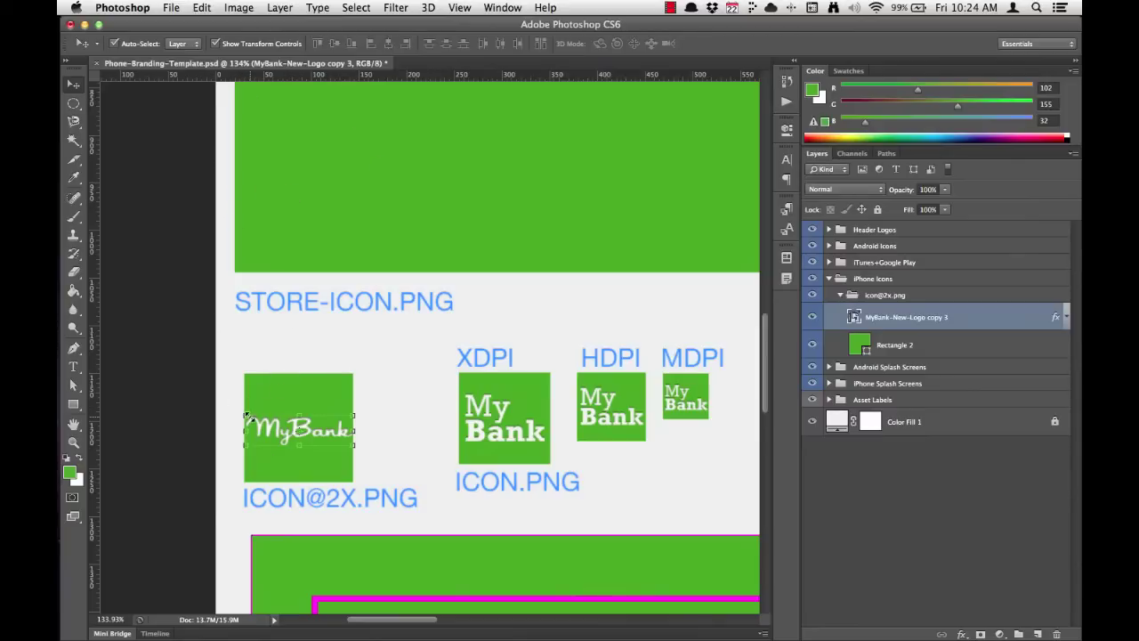
{"action": "left_click_drag", "start_coordinate": [246, 415], "coordinate": [248, 417]}
{"action": "key", "text": "Return"}
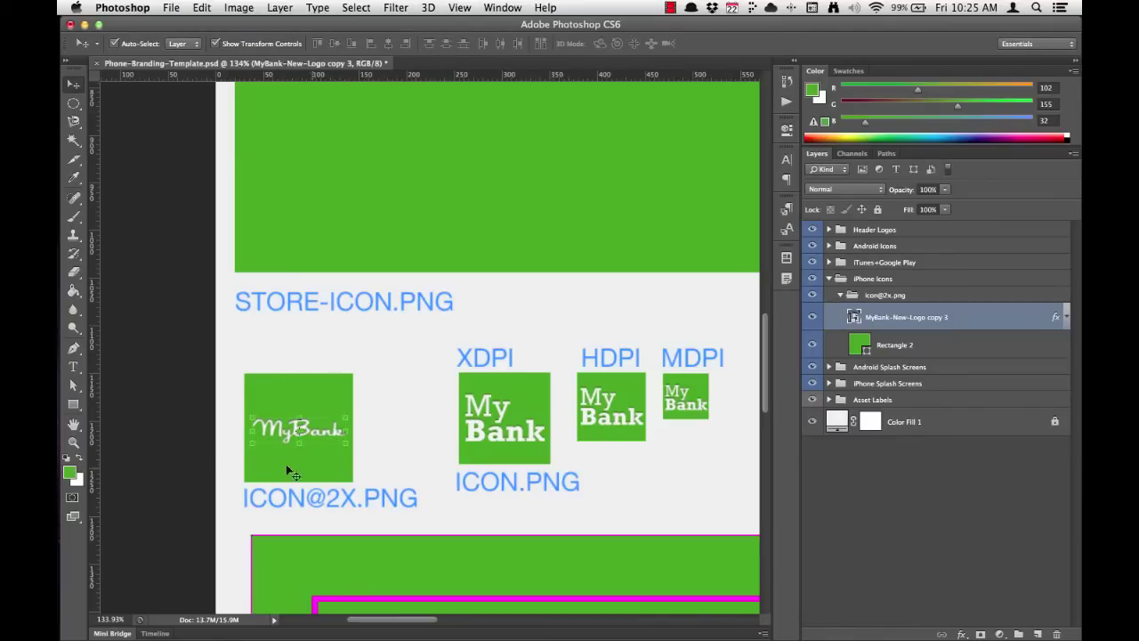
{"action": "left_click", "coordinate": [191, 402]}
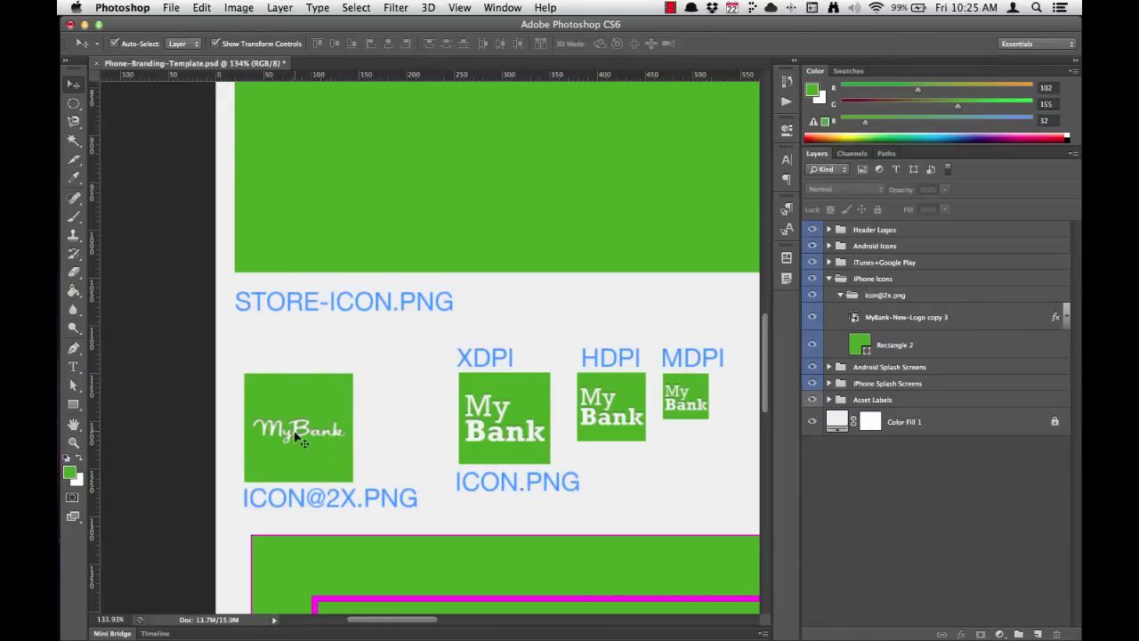
{"action": "left_click", "coordinate": [922, 325]}
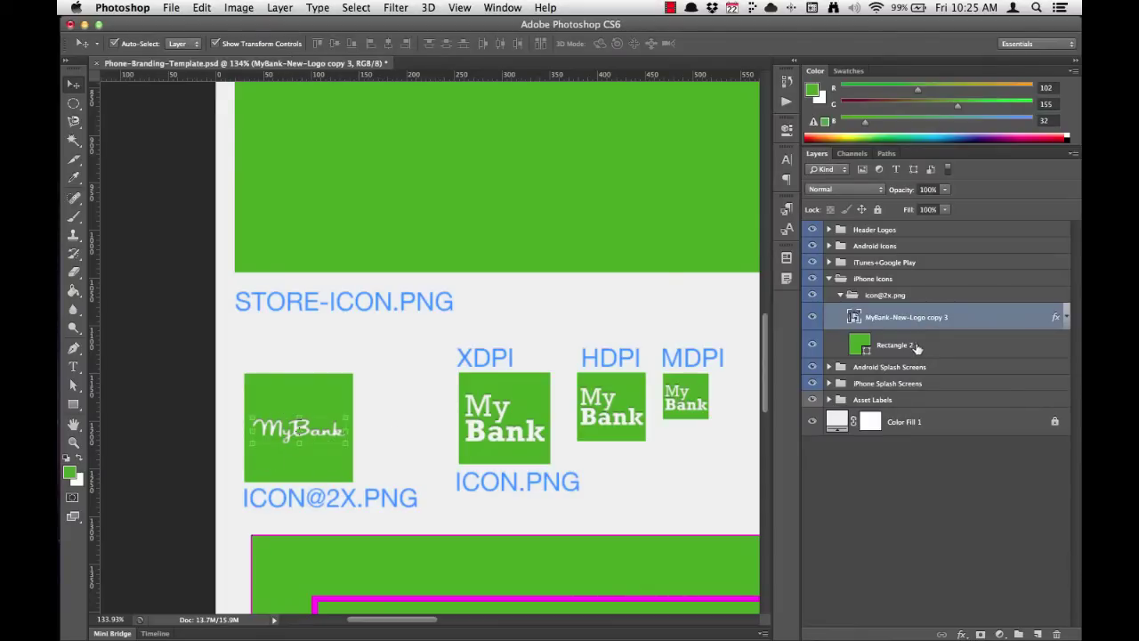
{"action": "left_click", "coordinate": [907, 345], "text": "shift"}
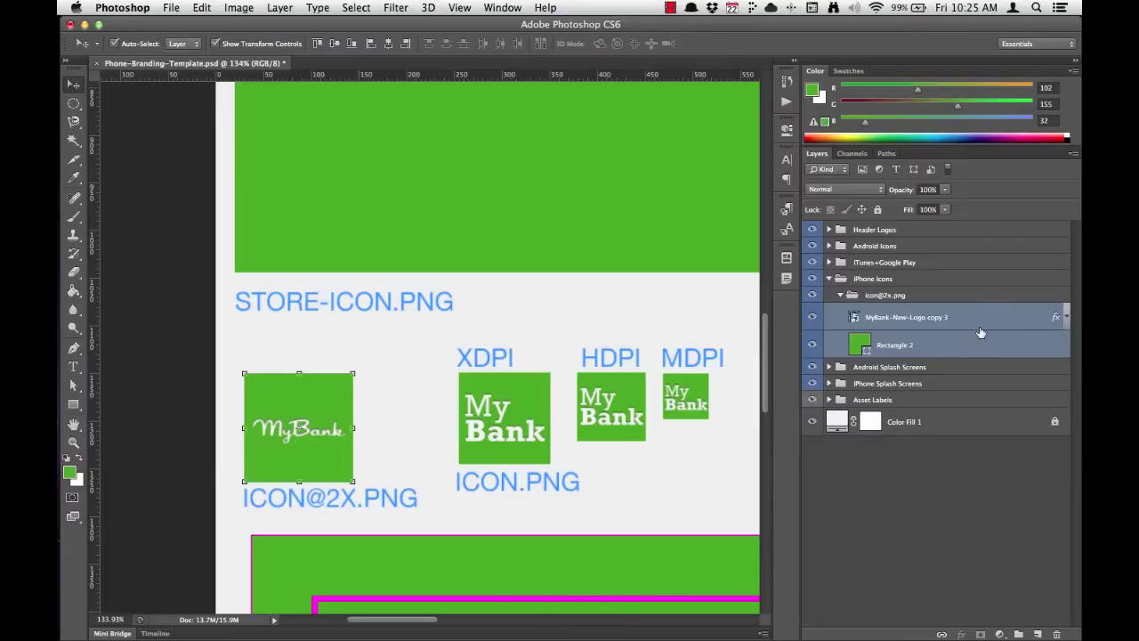
{"action": "left_click", "coordinate": [334, 43]}
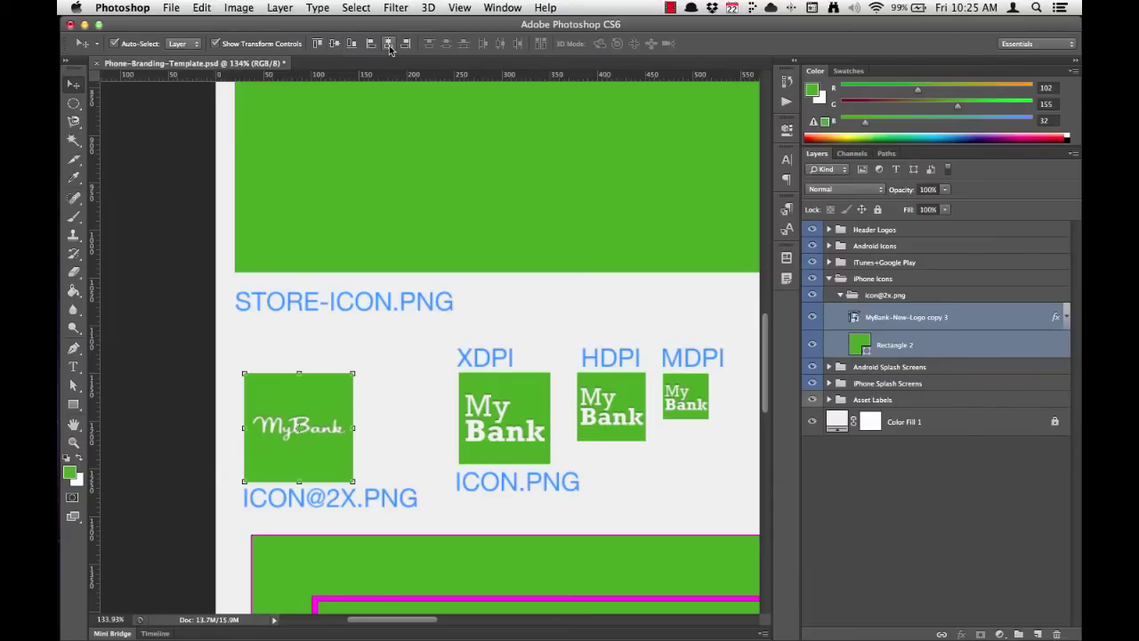
{"action": "left_click", "coordinate": [180, 411]}
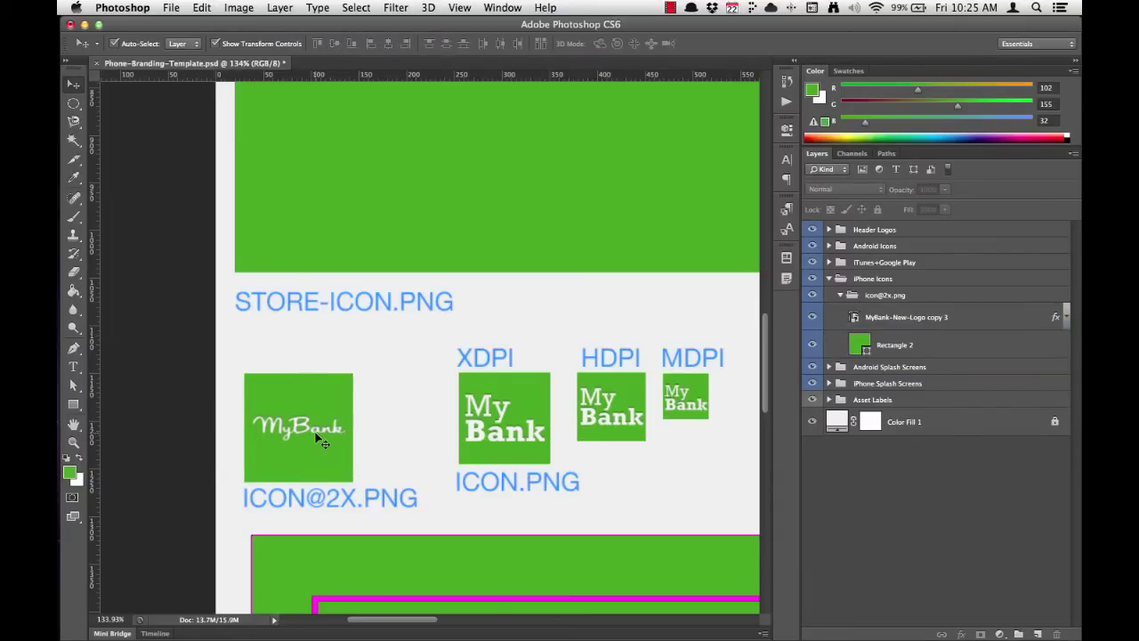
{"action": "key", "text": "super+minus"}
{"action": "key", "text": "super+minus"}
{"action": "key", "text": "super+minus"}
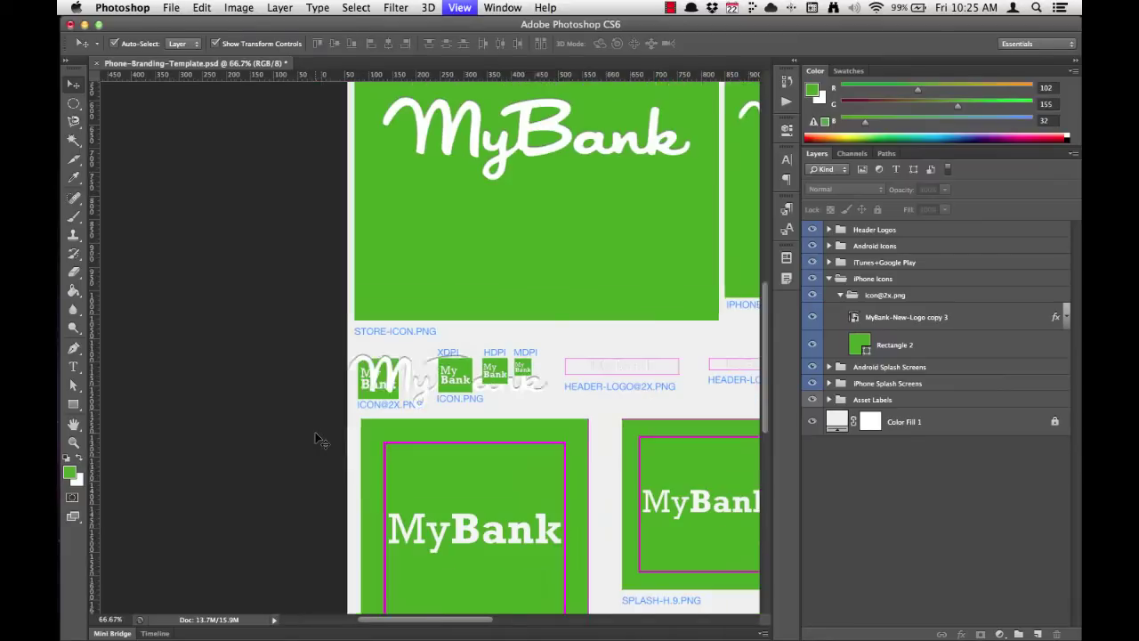
{"action": "key", "text": "super+plus"}
{"action": "key", "text": "super+plus"}
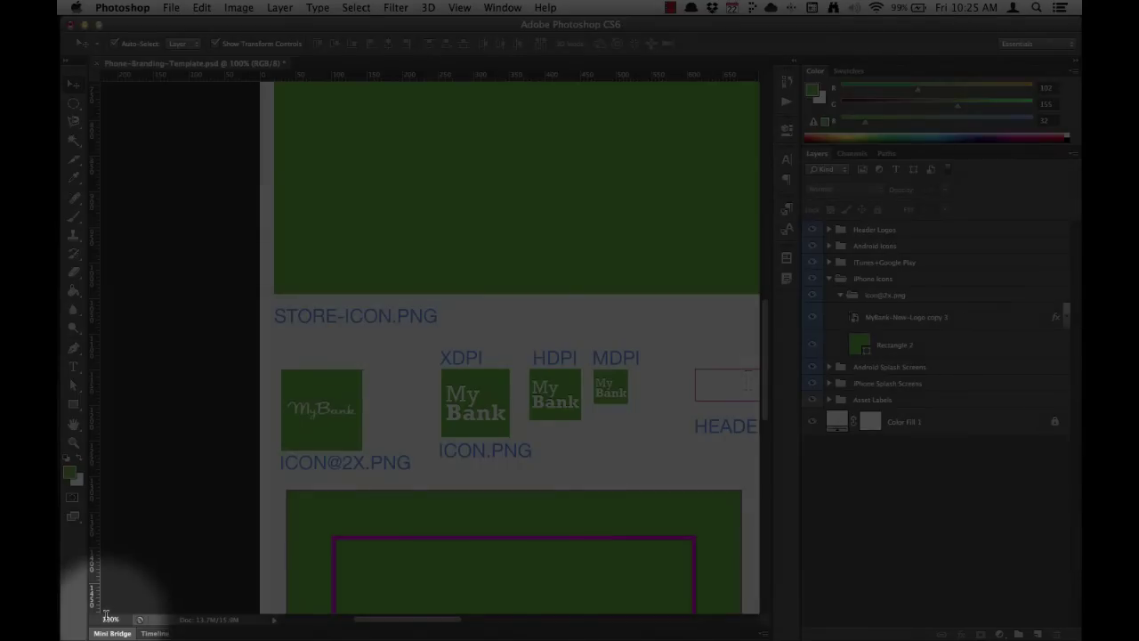
{"action": "key", "text": "super+minus"}
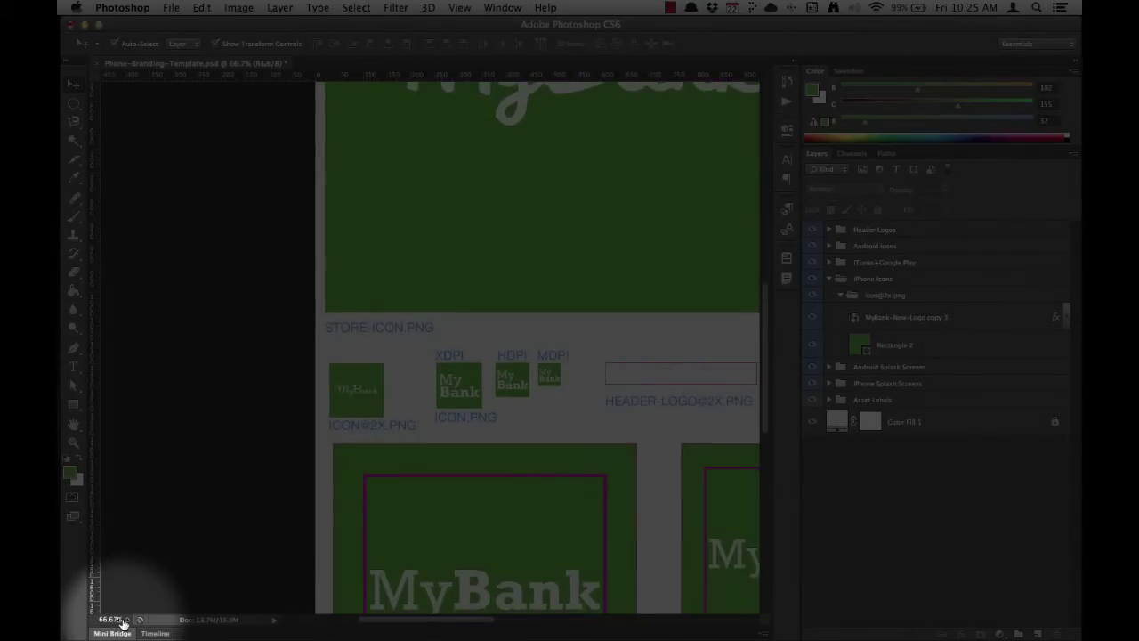
{"action": "key", "text": "super+minus"}
{"action": "key", "text": "super+minus"}
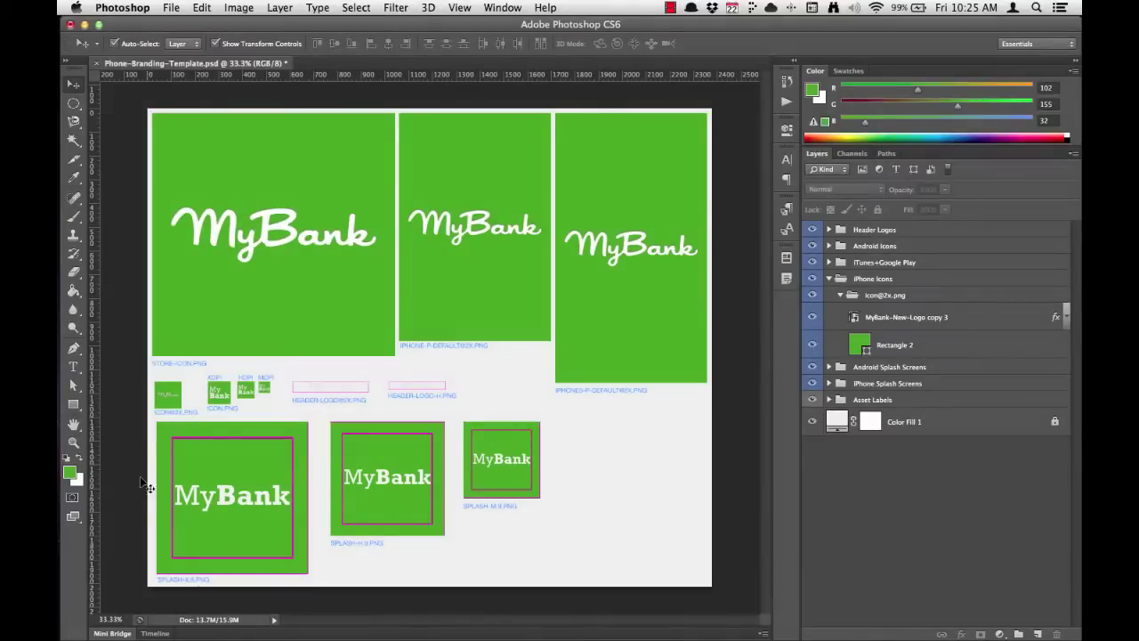
{"action": "scroll", "coordinate": [157, 396], "scroll_direction": "up", "scroll_amount": 10}
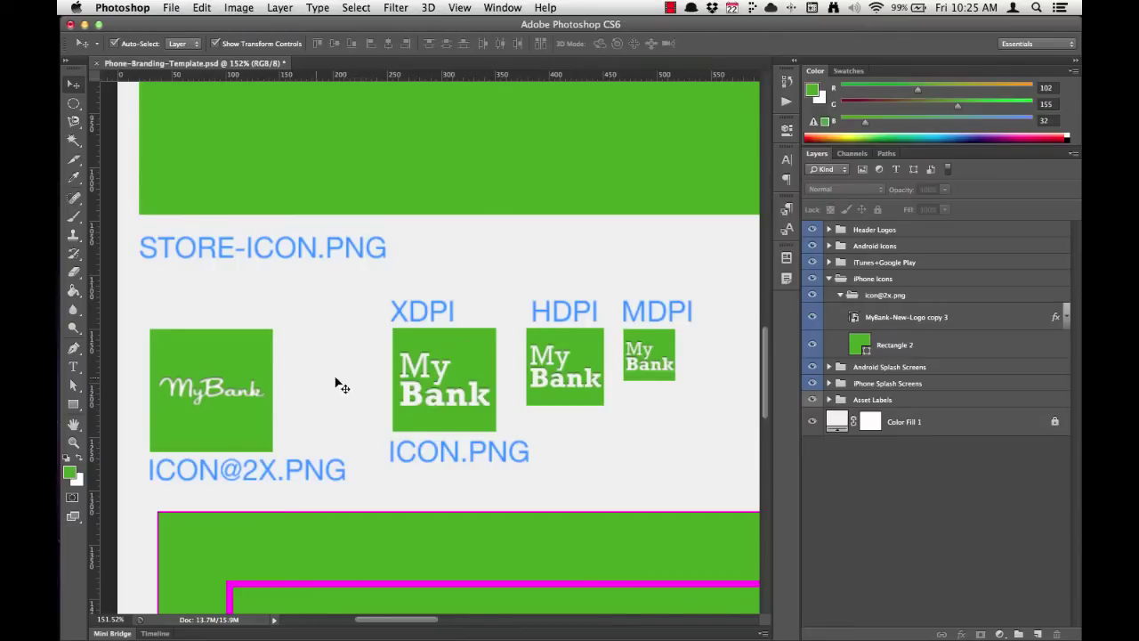
{"action": "left_click", "coordinate": [213, 393]}
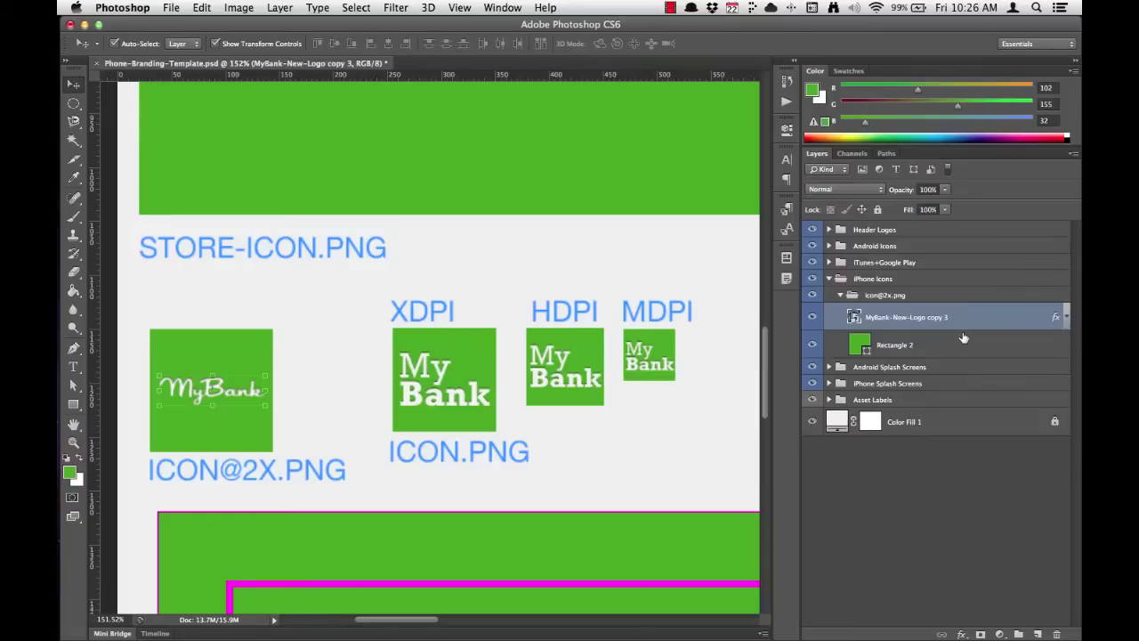
{"action": "key", "text": "super+j"}
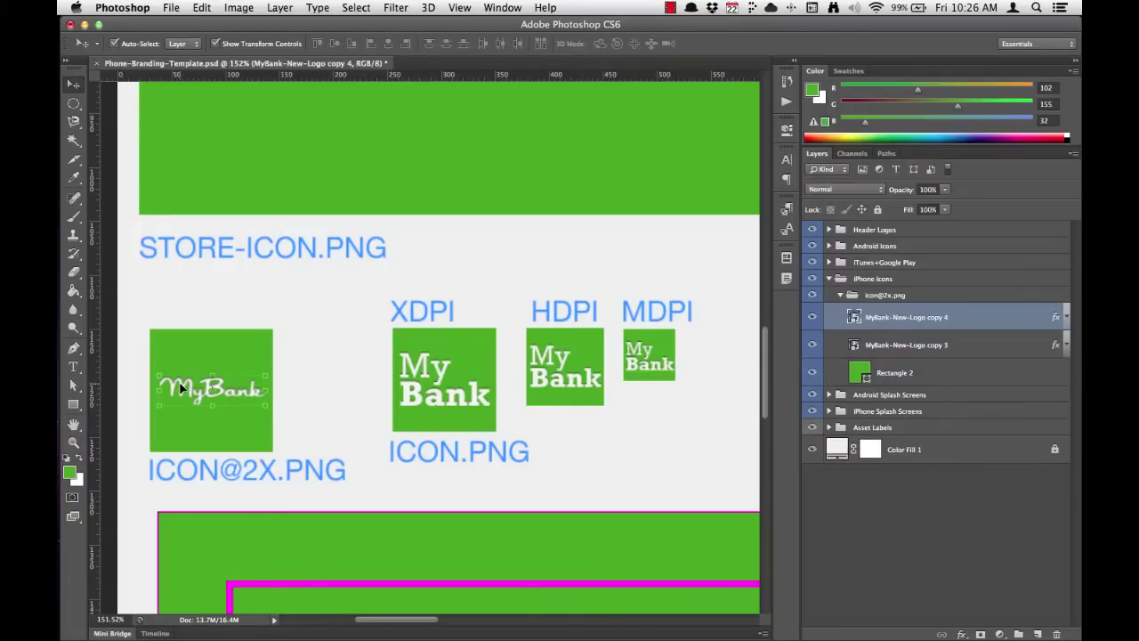
{"action": "left_click_drag", "start_coordinate": [181, 389], "coordinate": [414, 379]}
{"action": "left_click", "coordinate": [456, 332]}
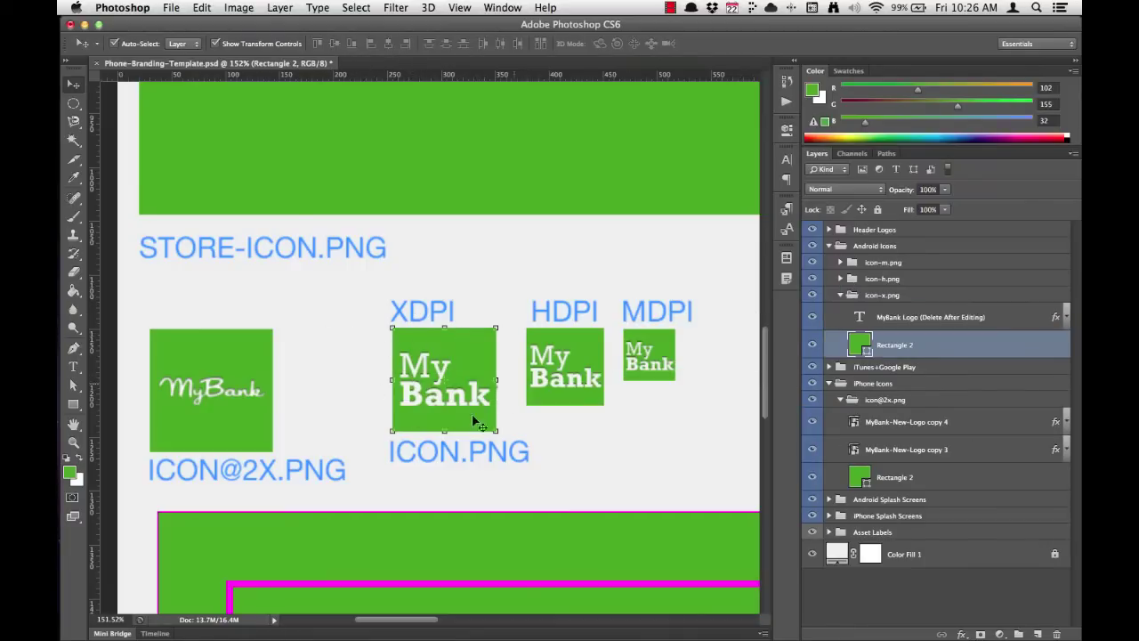
{"action": "left_click", "coordinate": [931, 425]}
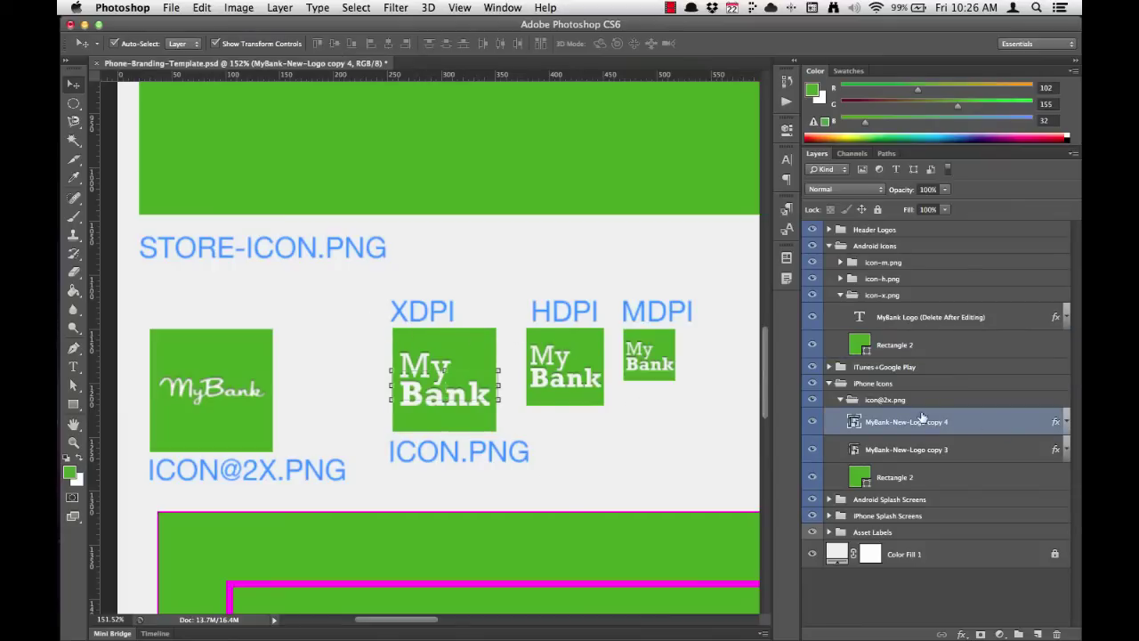
{"action": "left_click_drag", "start_coordinate": [974, 382], "coordinate": [974, 334]}
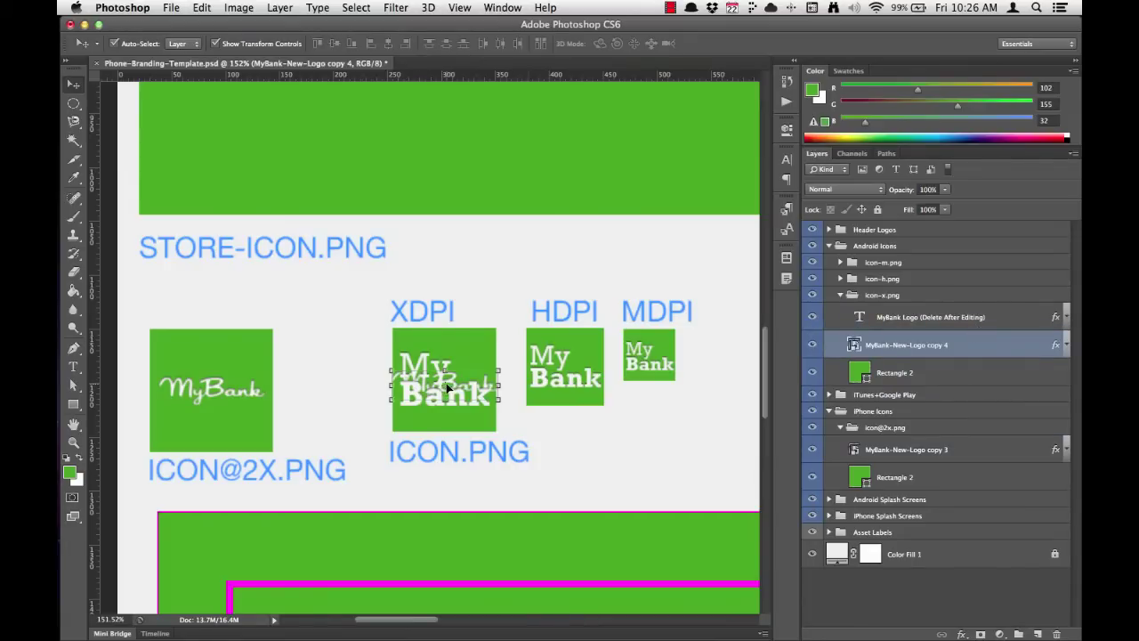
{"action": "left_click", "coordinate": [900, 318]}
{"action": "key", "text": "Delete"}
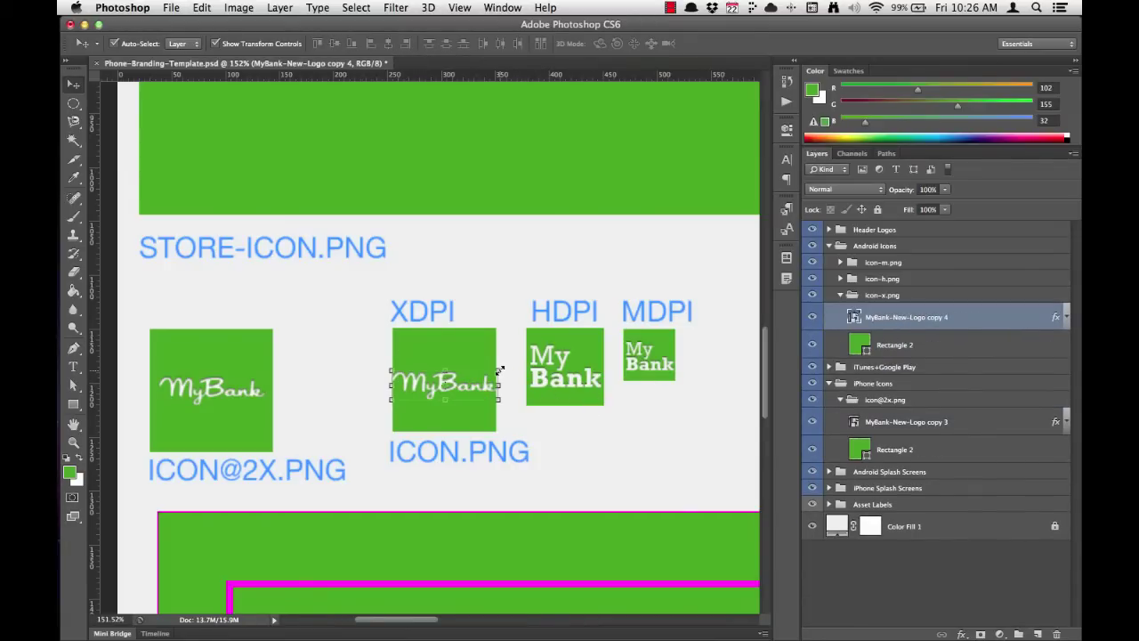
Shrink the XDPI script logo around its centre to leave side margins, and align it with Rectangle 2 by vertical centres
{"action": "left_click_drag", "start_coordinate": [500, 368], "coordinate": [492, 371]}
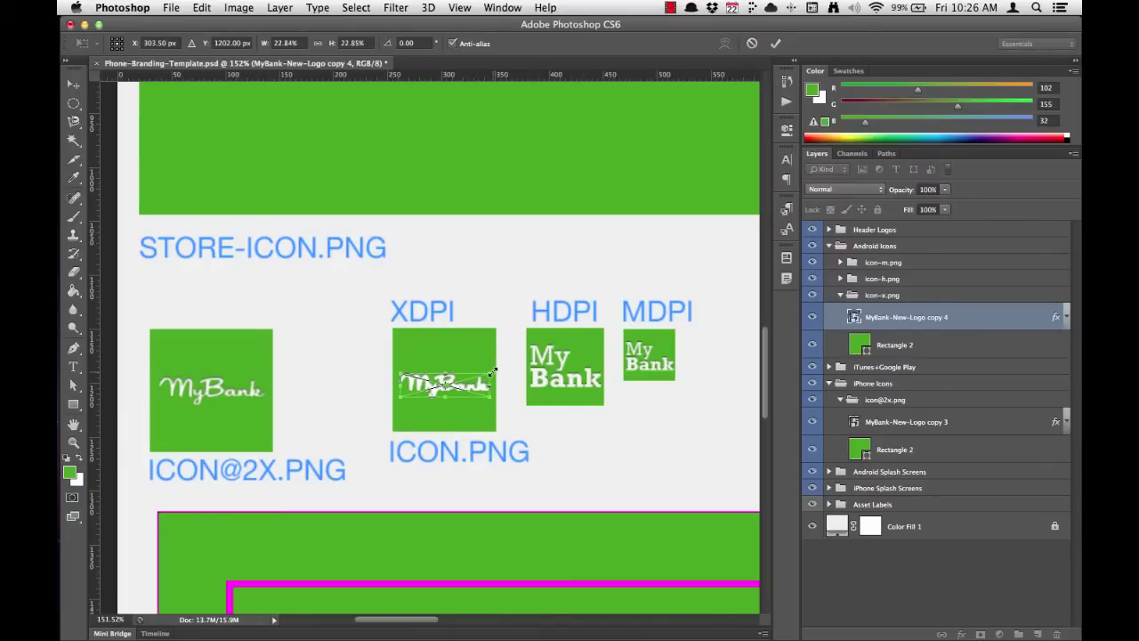
{"action": "key", "text": "Return"}
{"action": "left_click", "coordinate": [993, 348], "text": "shift"}
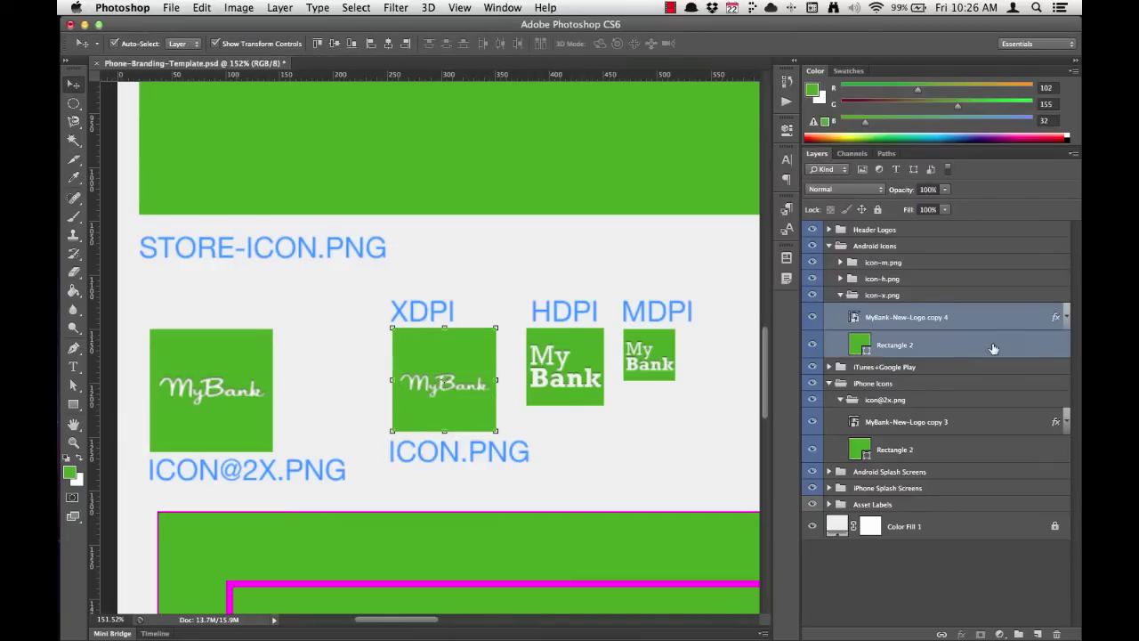
{"action": "left_click", "coordinate": [333, 46]}
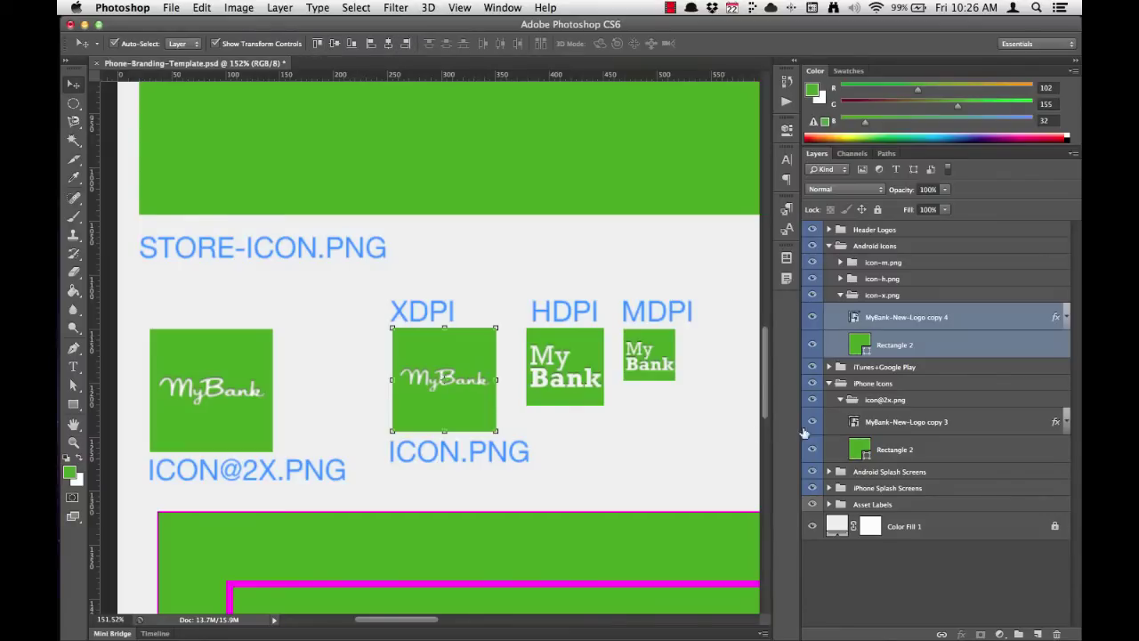
Duplicate the XDPI script logo into the icon-h.png group above Rectangle 2, and place it over the HDPI square, scaled down to fit
{"action": "left_click", "coordinate": [886, 325]}
{"action": "key", "text": "super+j"}
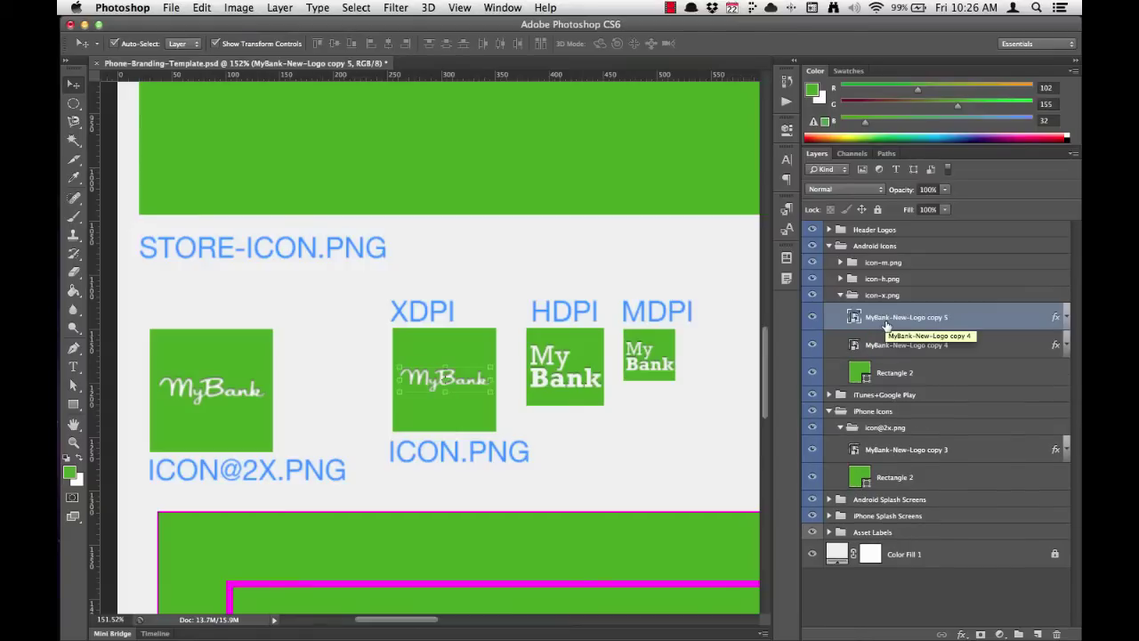
{"action": "left_click", "coordinate": [569, 336]}
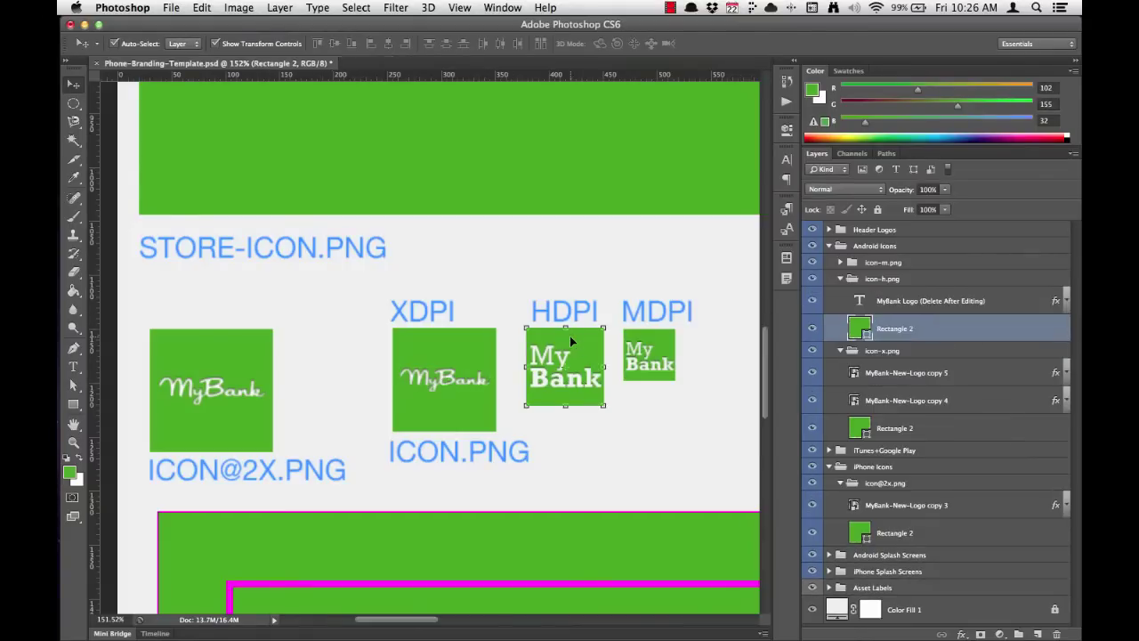
{"action": "left_click", "coordinate": [920, 380]}
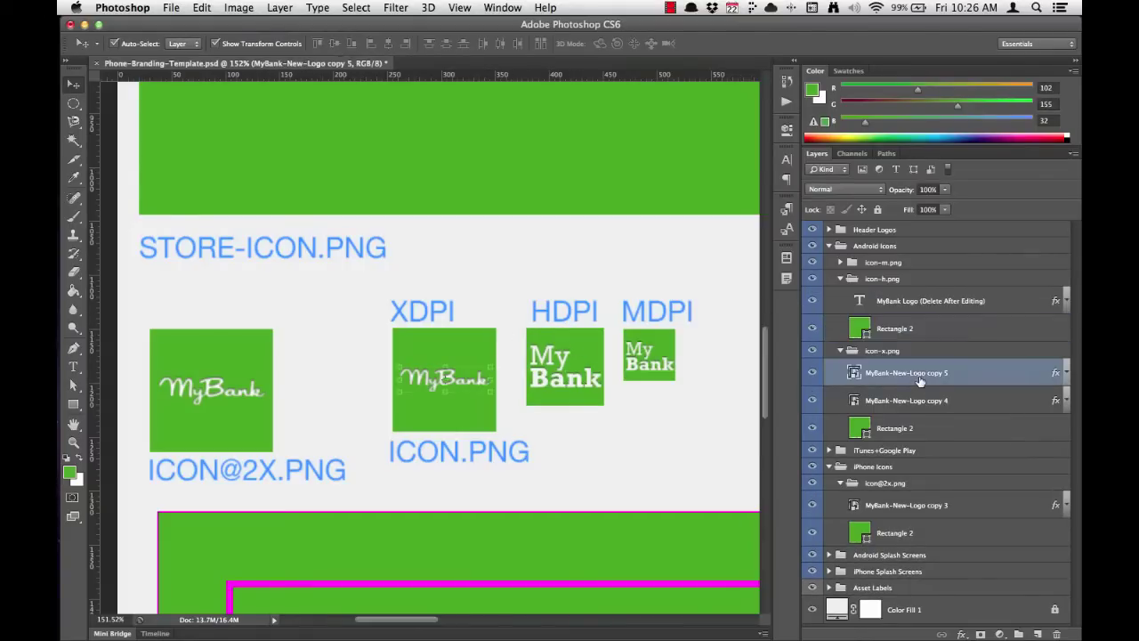
{"action": "left_click_drag", "start_coordinate": [899, 380], "coordinate": [812, 331]}
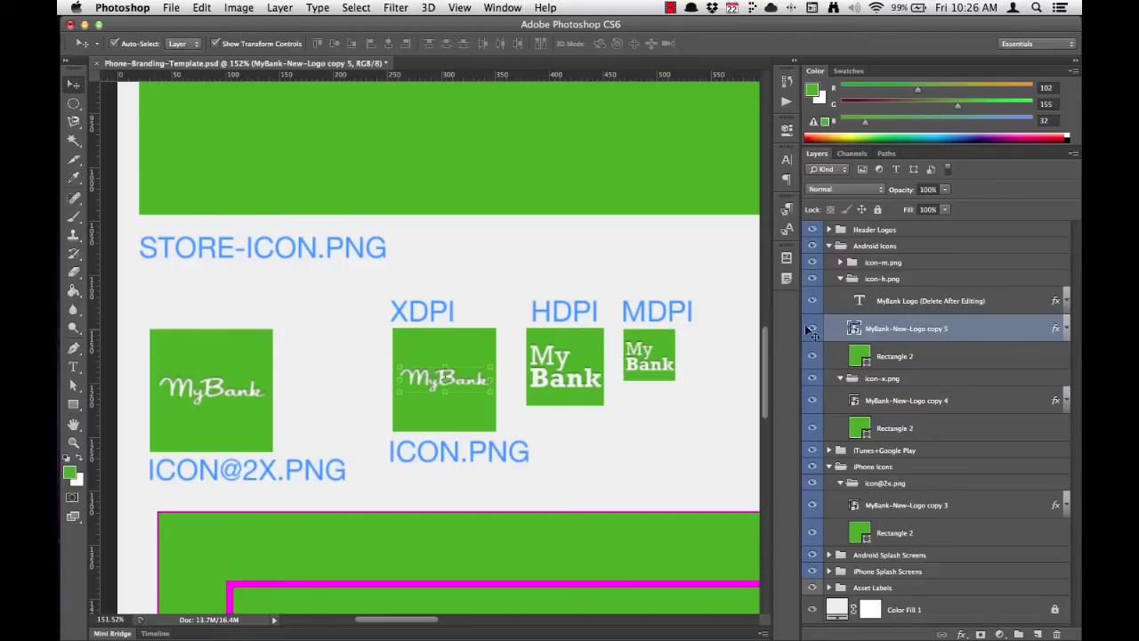
{"action": "left_click_drag", "start_coordinate": [422, 380], "coordinate": [526, 354]}
{"action": "key", "text": "Return"}
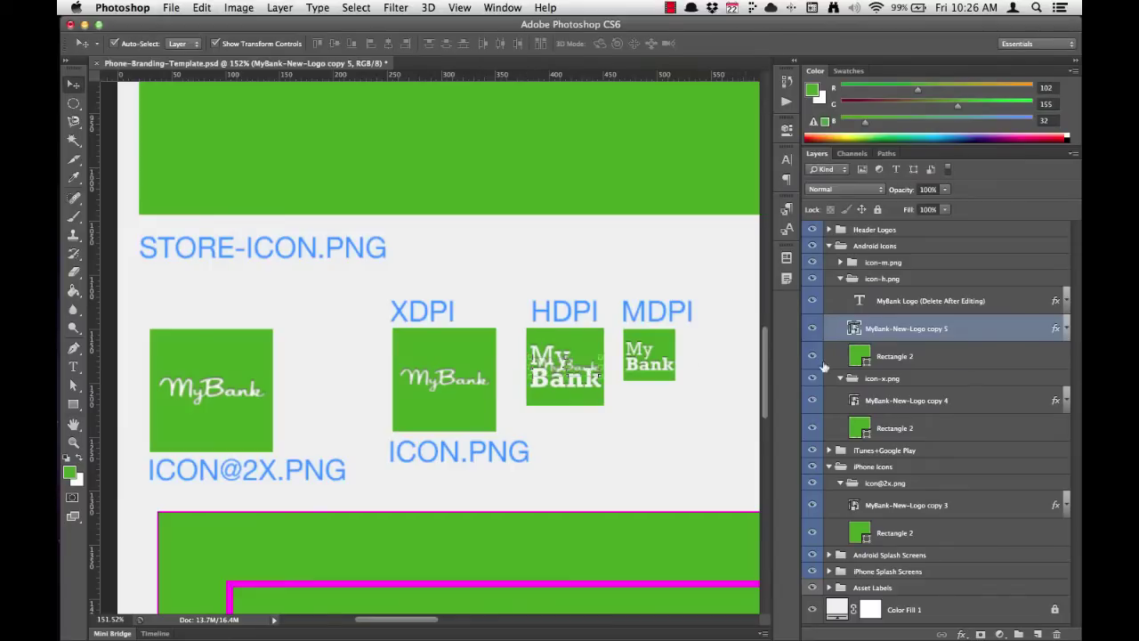
Delete the old MyBank text logo layer from icon-h.png, select the script logo together with Rectangle 2, and deselect both
{"action": "left_click", "coordinate": [956, 363]}
{"action": "left_click", "coordinate": [953, 303]}
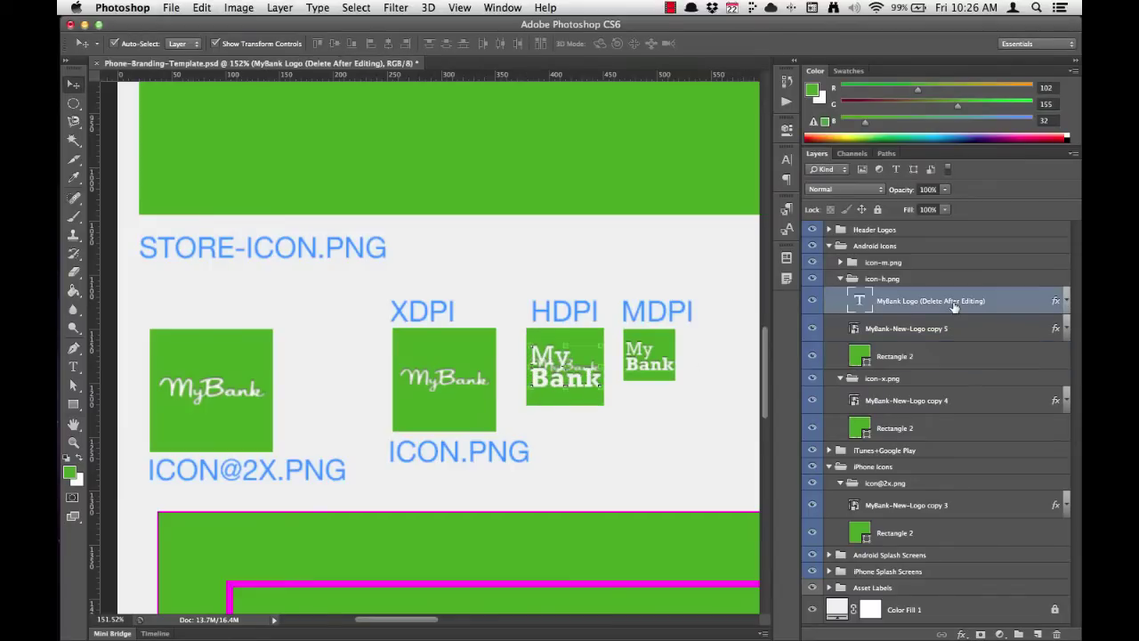
{"action": "key", "text": "Delete"}
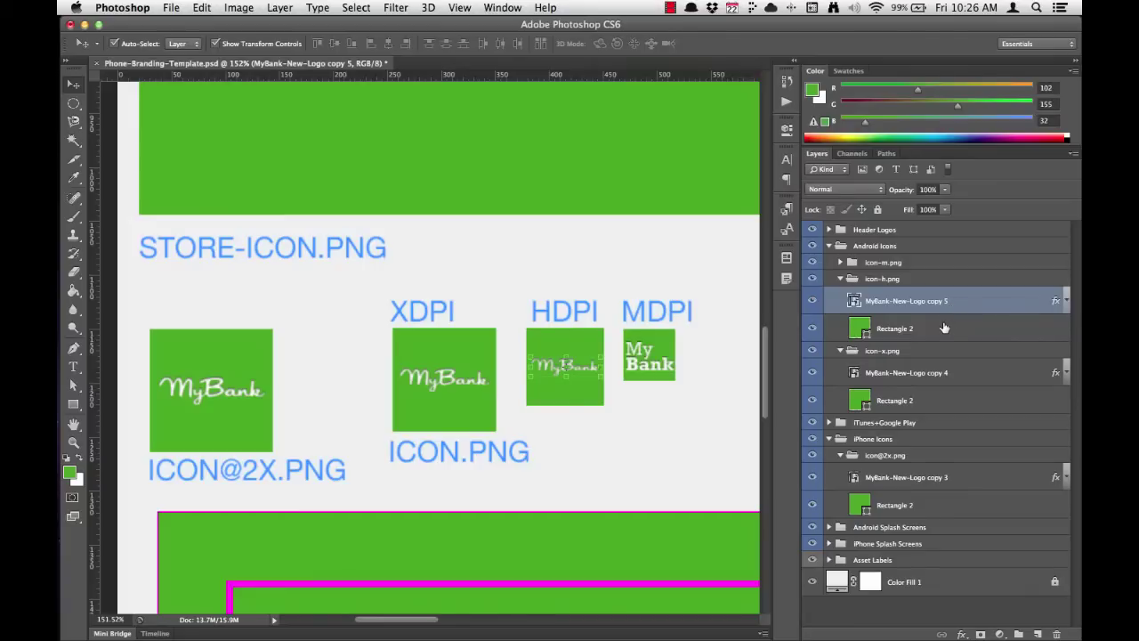
{"action": "left_click", "coordinate": [944, 328], "text": "shift"}
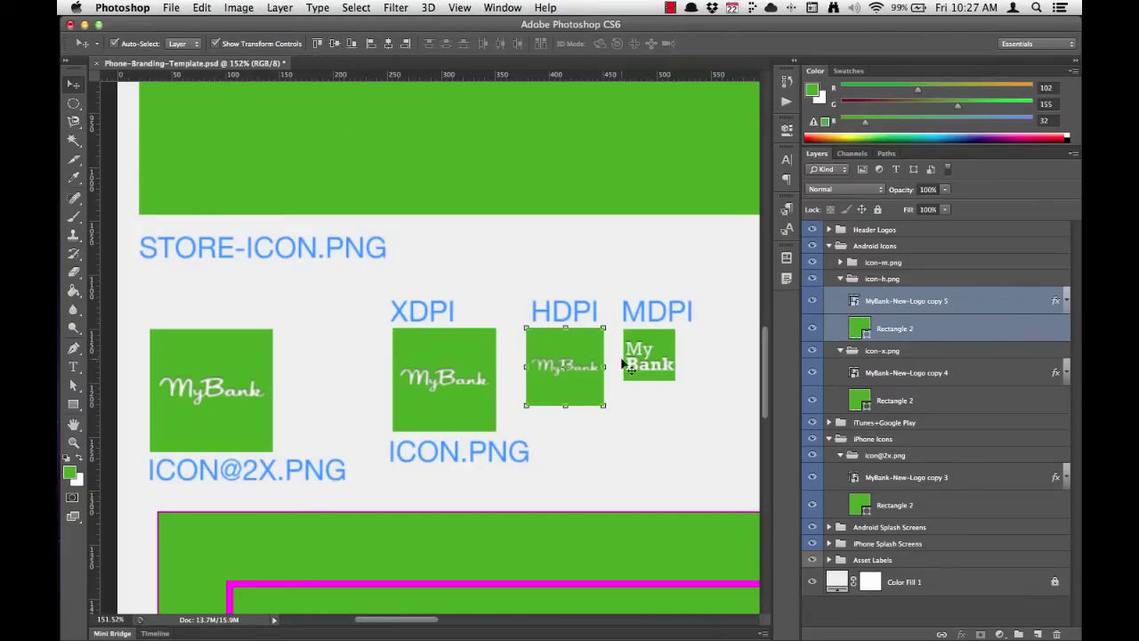
{"action": "left_click", "coordinate": [643, 414]}
Duplicate the HDPI script logo onto the MDPI icon within the icon-m.png group, and delete that group's old MyBank text logo layer
{"action": "left_click", "coordinate": [563, 365]}
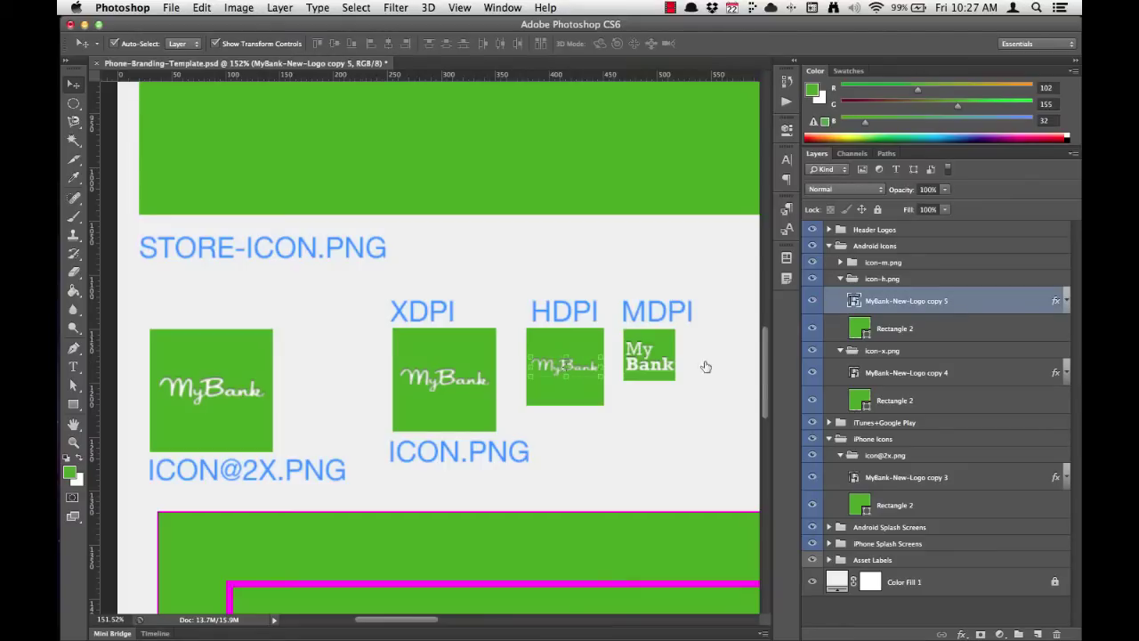
{"action": "key", "text": "super+j"}
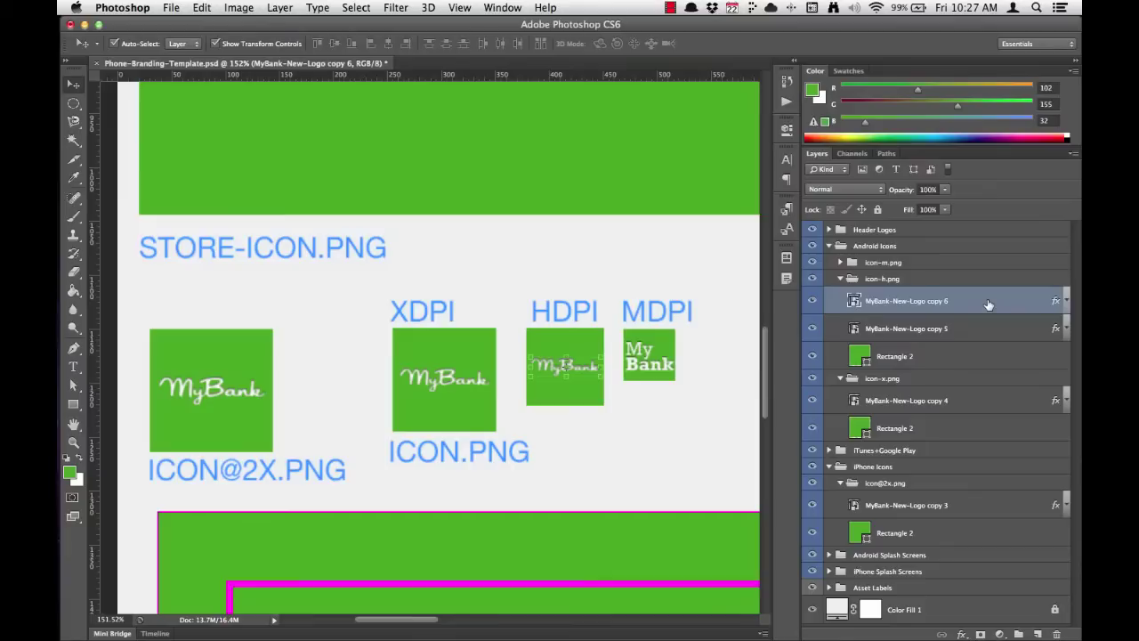
{"action": "left_click", "coordinate": [666, 345]}
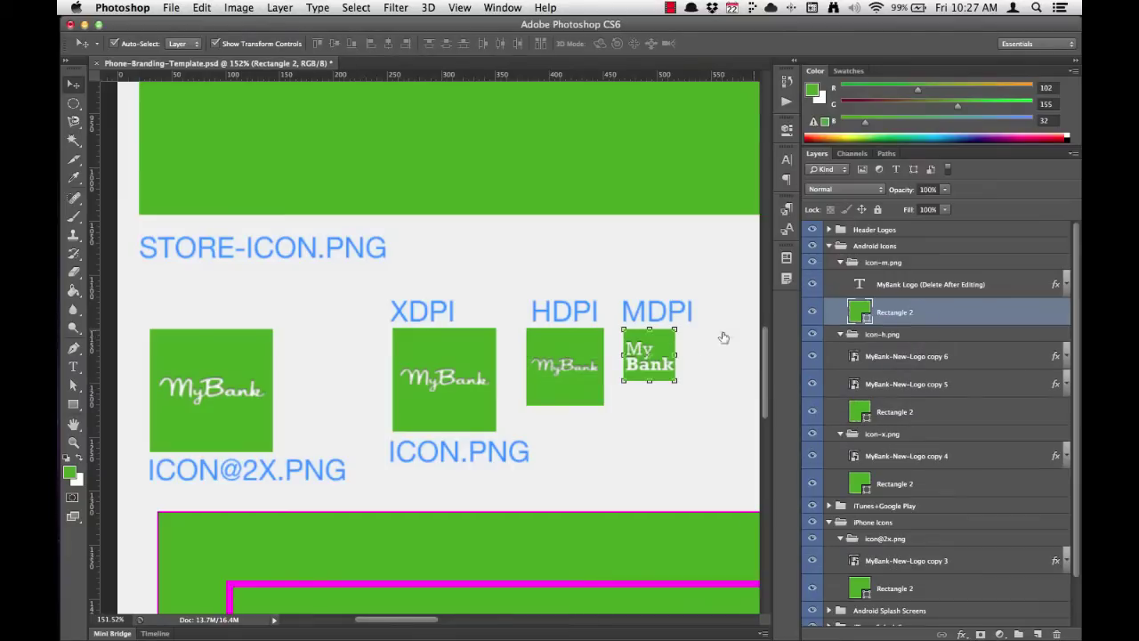
{"action": "left_click", "coordinate": [900, 356]}
{"action": "left_click_drag", "start_coordinate": [912, 359], "coordinate": [911, 302]}
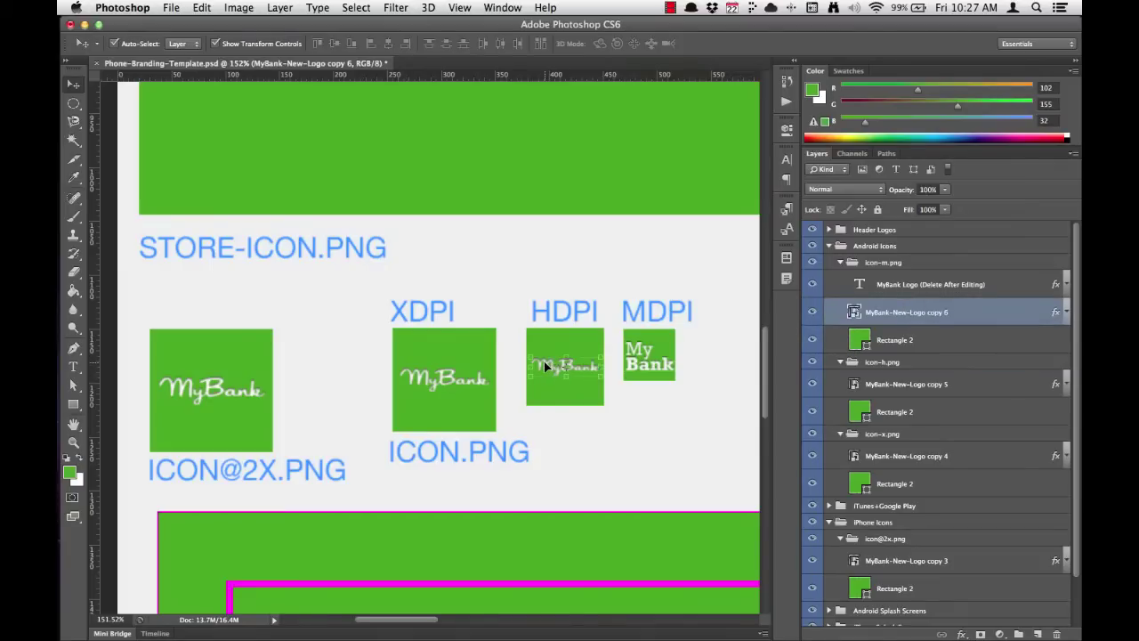
{"action": "left_click_drag", "start_coordinate": [545, 359], "coordinate": [632, 352]}
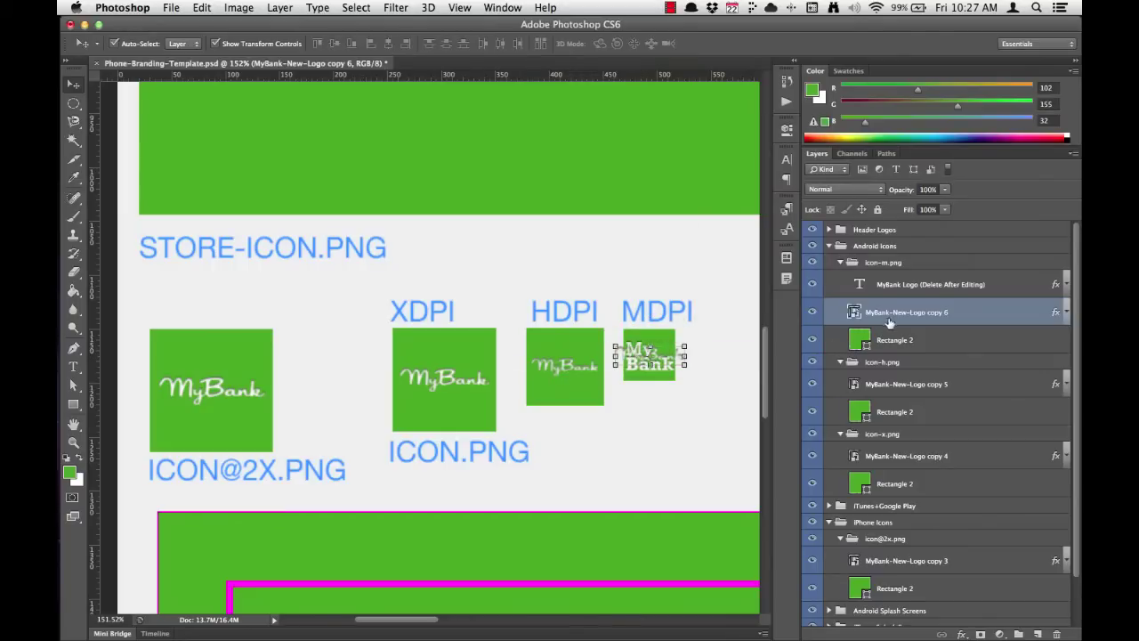
{"action": "left_click", "coordinate": [922, 285]}
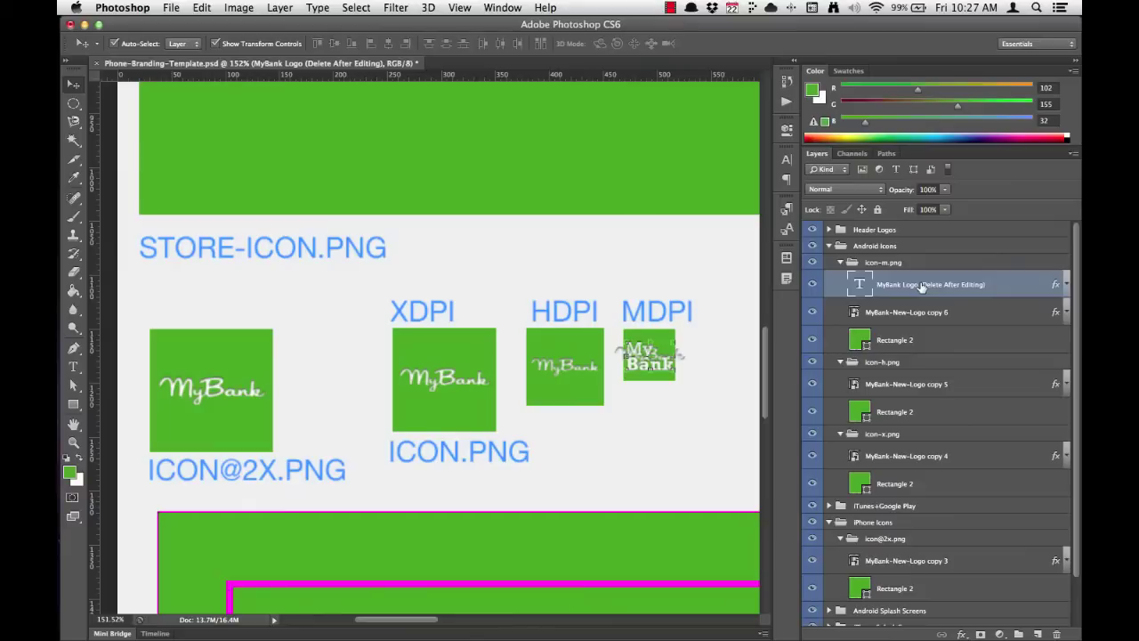
{"action": "key", "text": "BackSpace"}
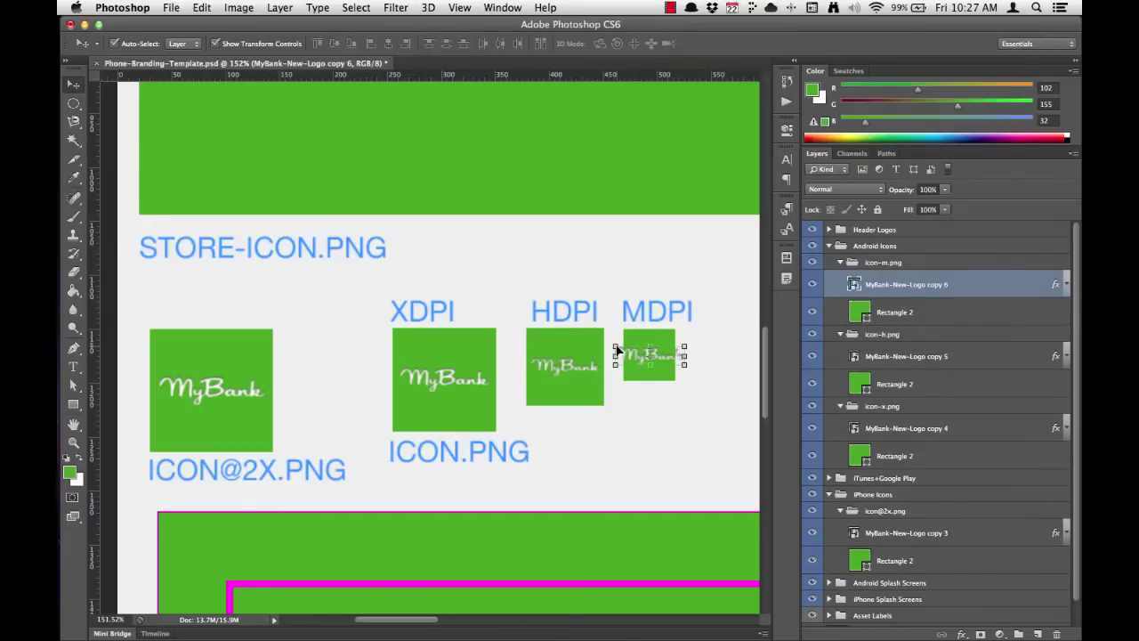
Shrink the MDPI script logo around its centre to fit inside the square, align it with Rectangle 2 by vertical centres, and deselect both
{"action": "key", "text": "super+t"}
{"action": "left_click_drag", "start_coordinate": [614, 345], "coordinate": [622, 346]}
{"action": "key", "text": "Return"}
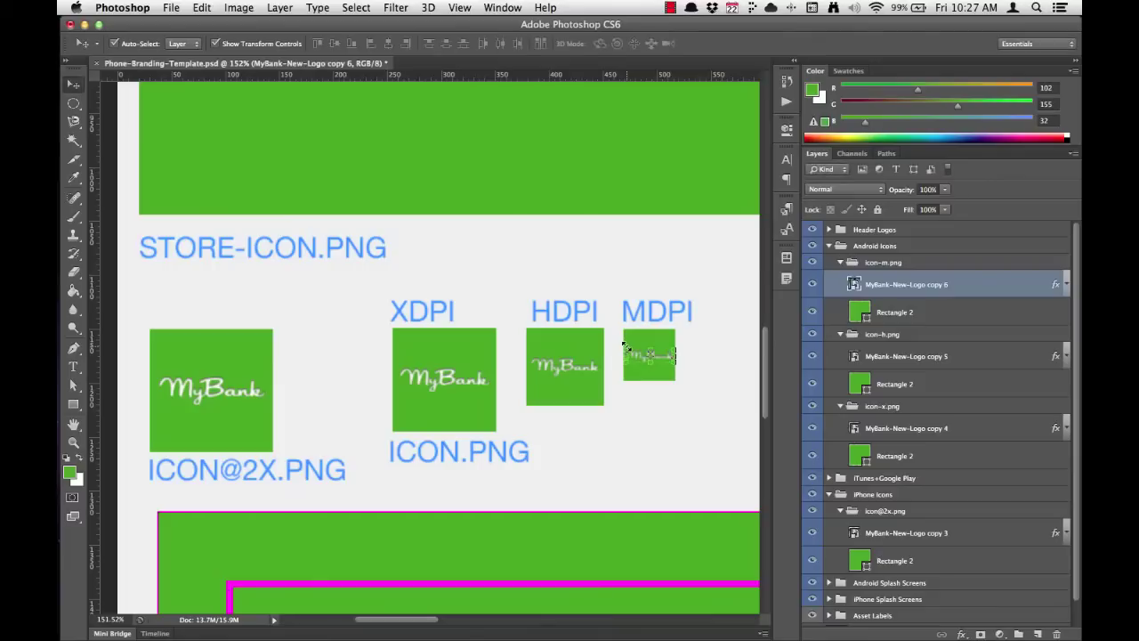
{"action": "left_click", "coordinate": [915, 313], "text": "shift"}
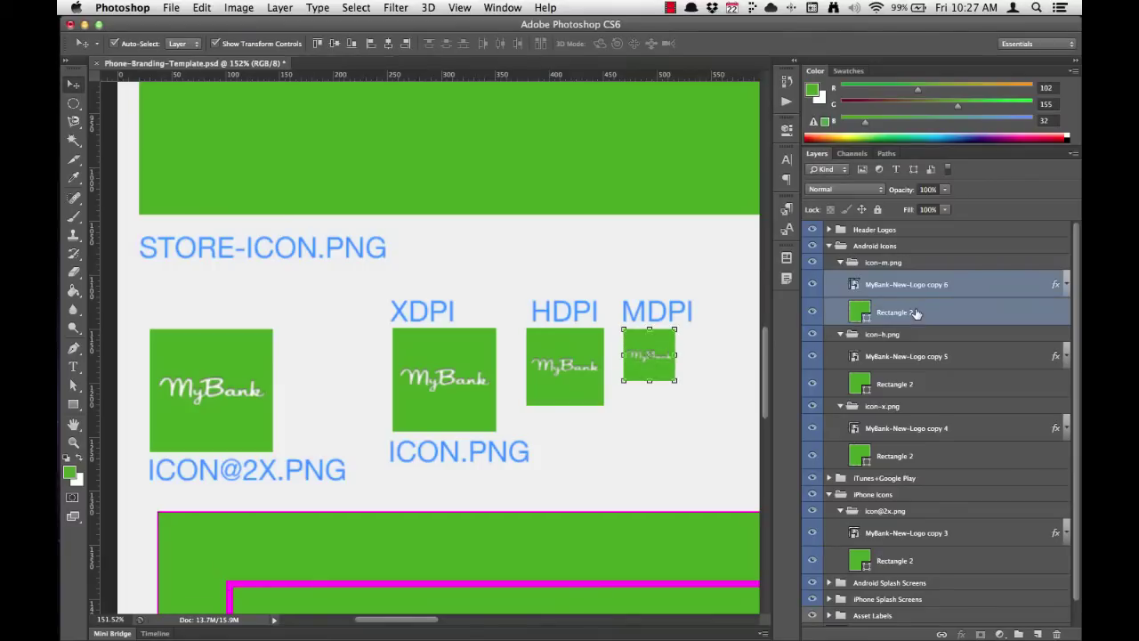
{"action": "left_click", "coordinate": [334, 44]}
{"action": "key", "text": "super+alt+a"}
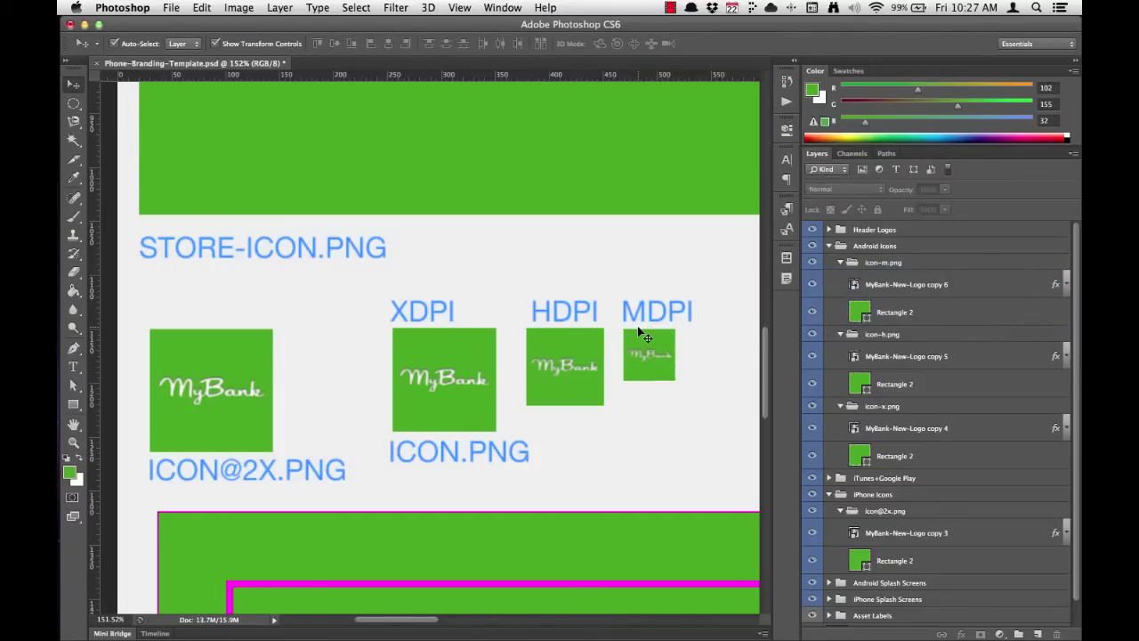
Examine the finished XDPI, HDPI and MDPI icons at 400%, then compare them with the rest of the template at 100% and 50% zoom
{"action": "key", "text": "super+plus"}
{"action": "key", "text": "super+plus"}
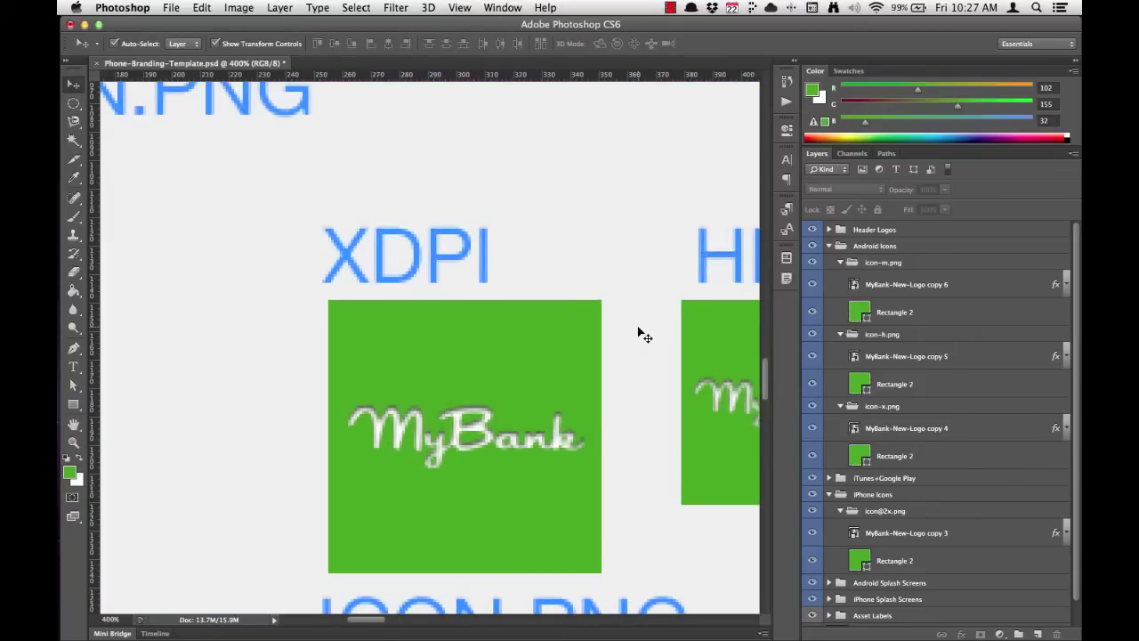
{"action": "scroll", "coordinate": [570, 394], "scroll_direction": "right", "scroll_amount": 5}
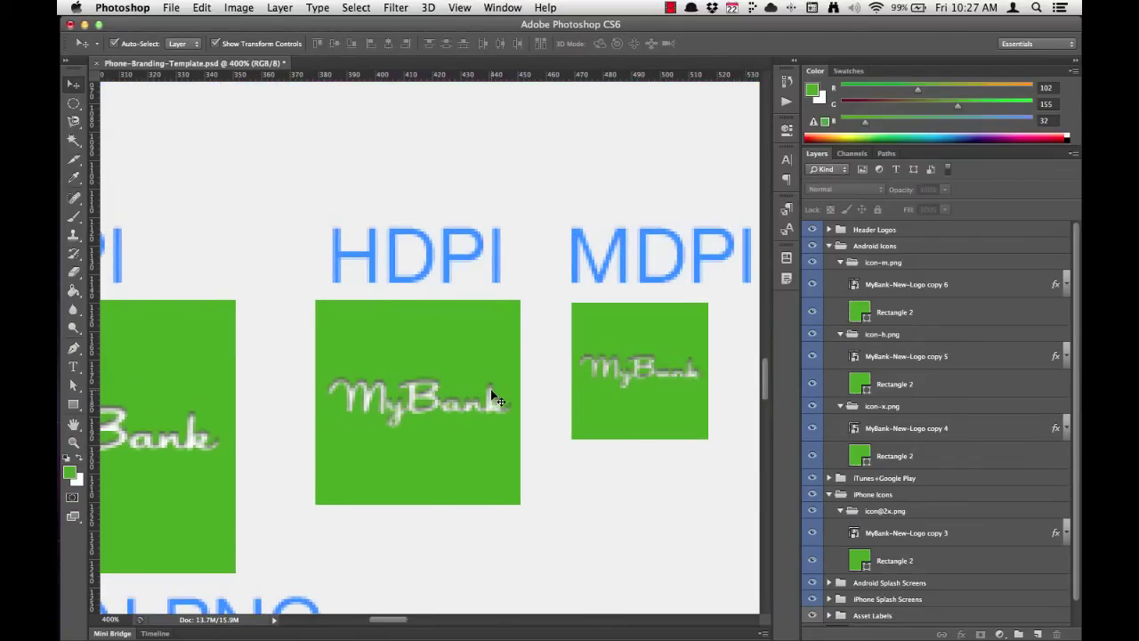
{"action": "key", "text": "super+minus"}
{"action": "key", "text": "super+minus"}
{"action": "key", "text": "super+minus"}
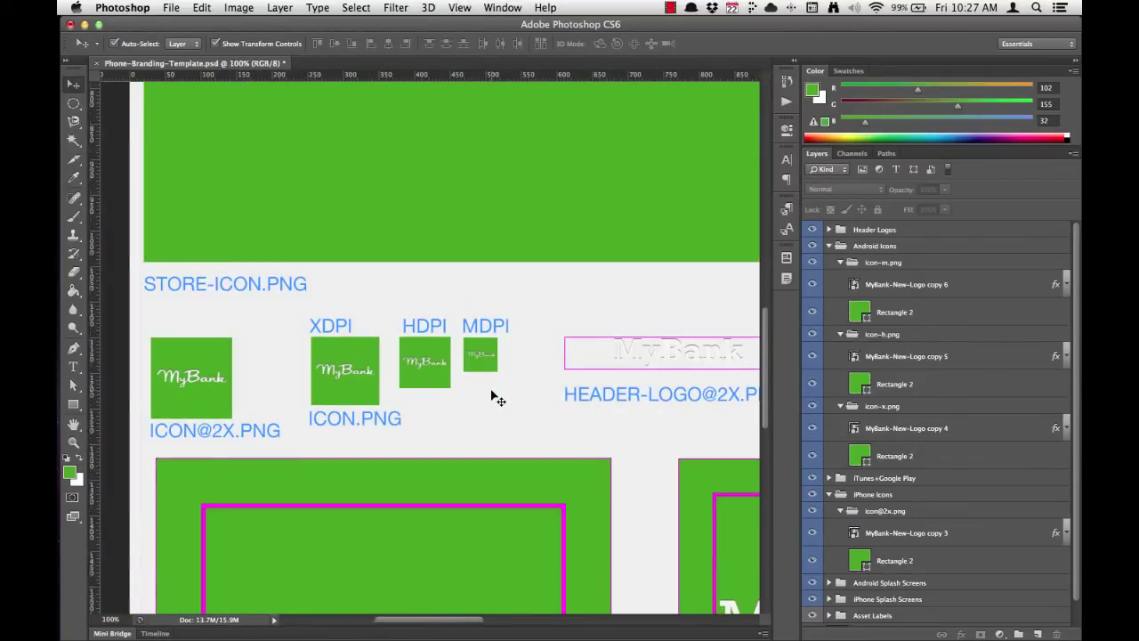
{"action": "scroll", "coordinate": [462, 364], "scroll_direction": "down", "scroll_amount": 1}
{"action": "key", "text": "super+minus"}
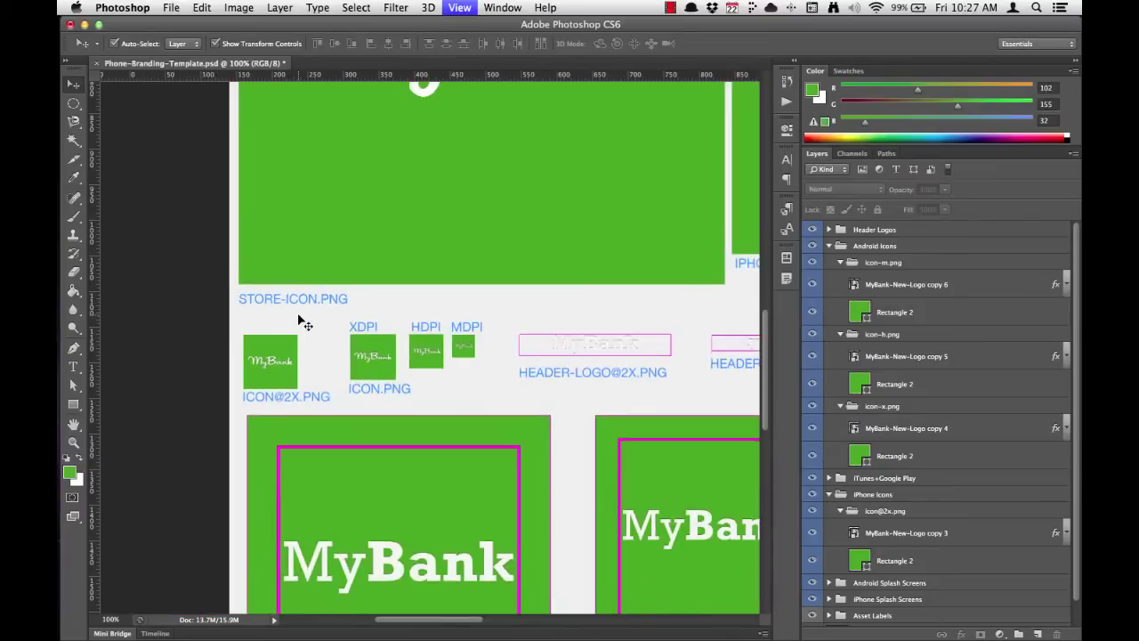
{"action": "key", "text": "super+minus"}
{"action": "key", "text": "super+minus"}
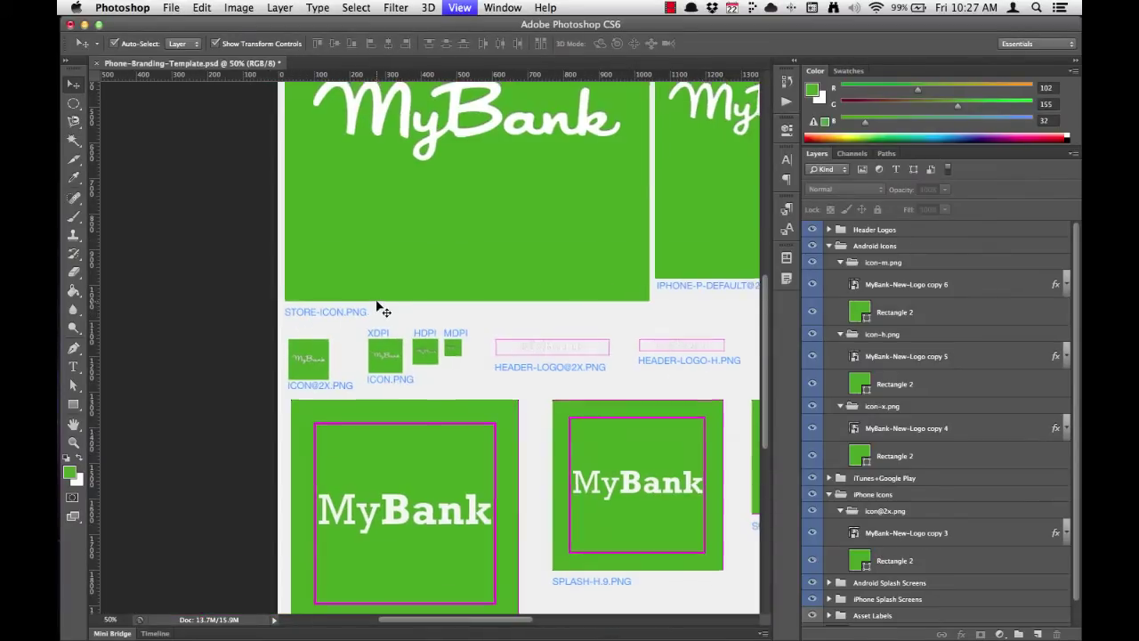